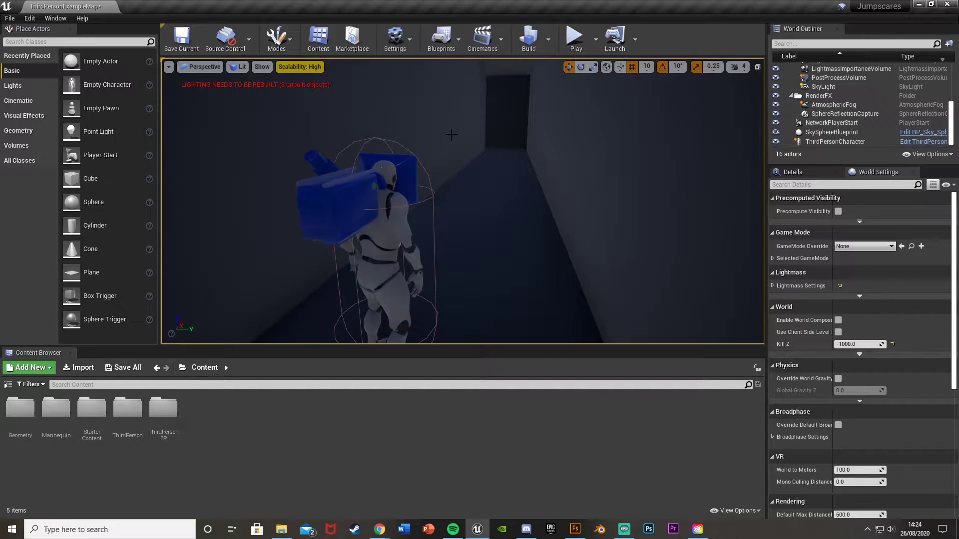
Examine the female ghost character in Adobe Fuse, then return to Unreal and look along the dark corridor.
{"action": "left_click", "coordinate": [574, 529]}
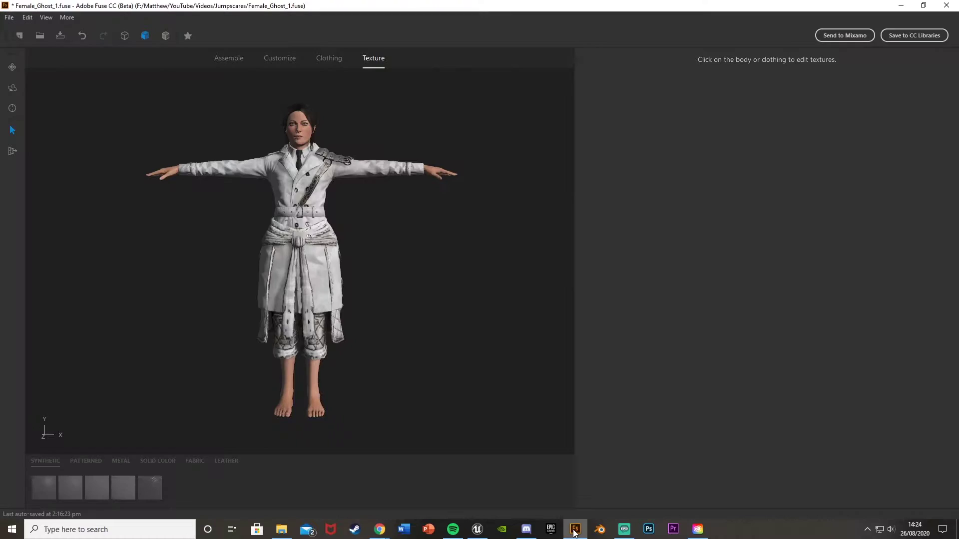
{"action": "left_click_drag", "start_coordinate": [451, 195], "coordinate": [483, 222]}
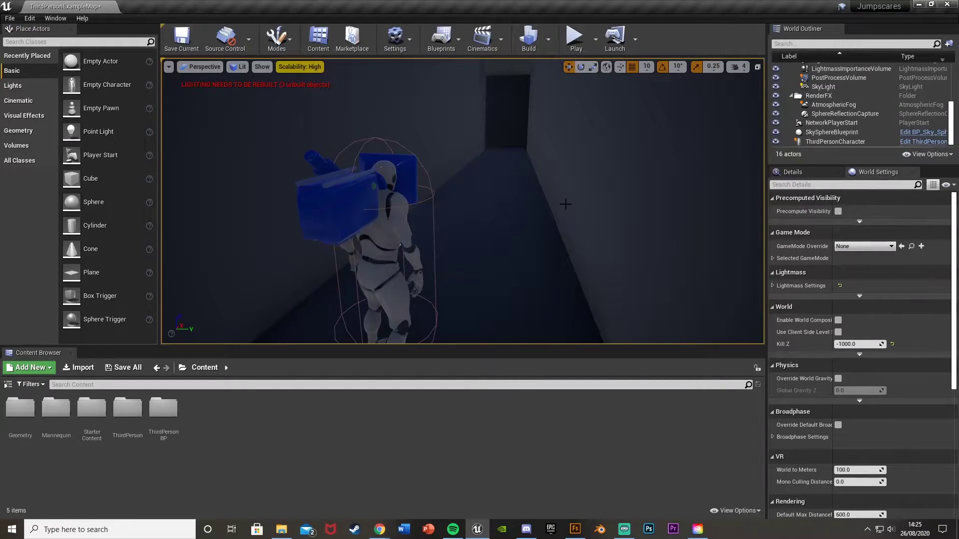
{"action": "right_click_drag", "start_coordinate": [576, 201], "coordinate": [558, 216]}
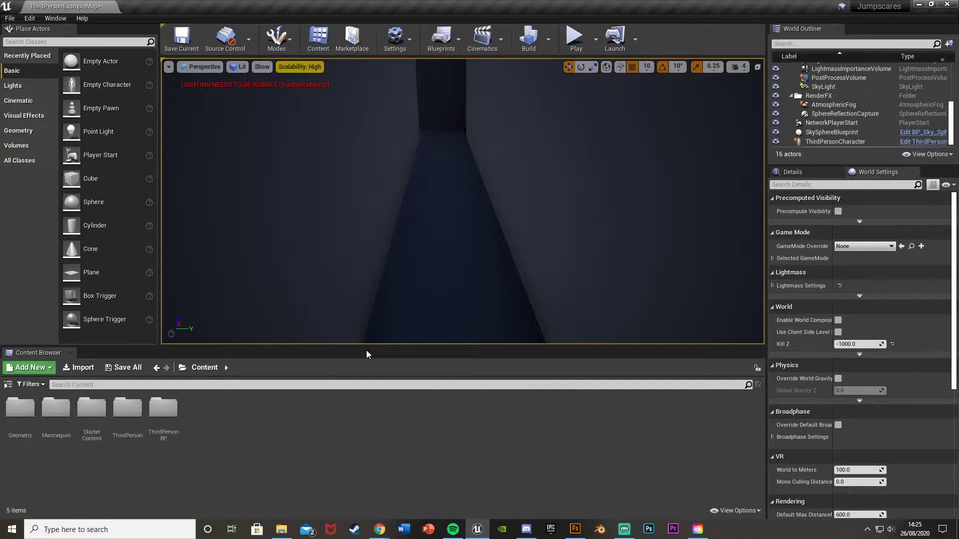
Create a folder named Ghost in the project's Content folder and open it.
{"action": "right_click", "coordinate": [214, 447]}
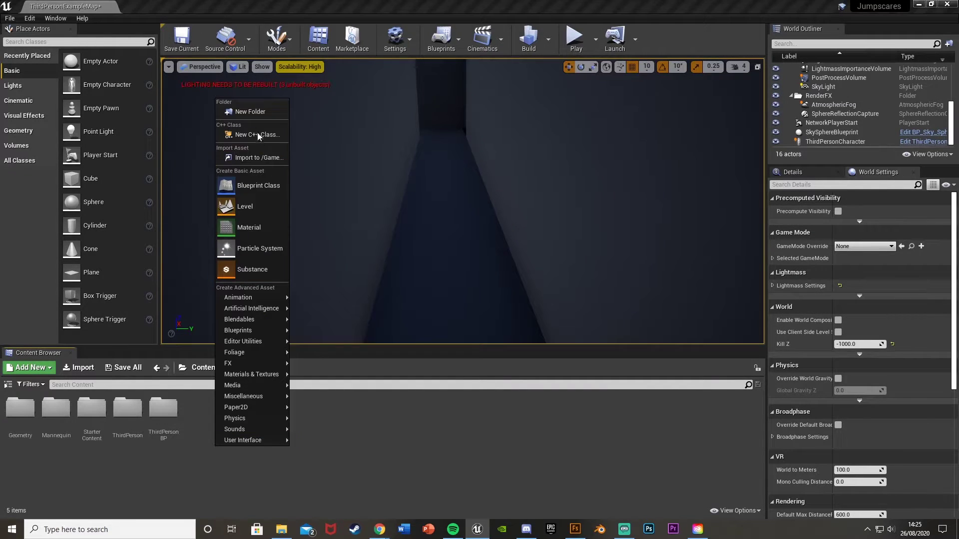
{"action": "left_click", "coordinate": [253, 111]}
{"action": "type", "text": "Ghost"}
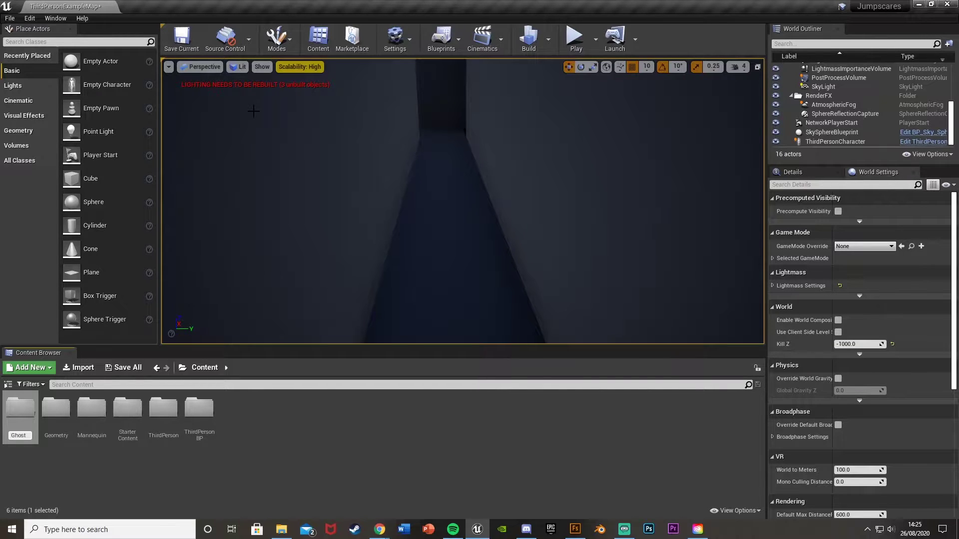
{"action": "key", "text": "Return"}
{"action": "key", "text": "Return"}
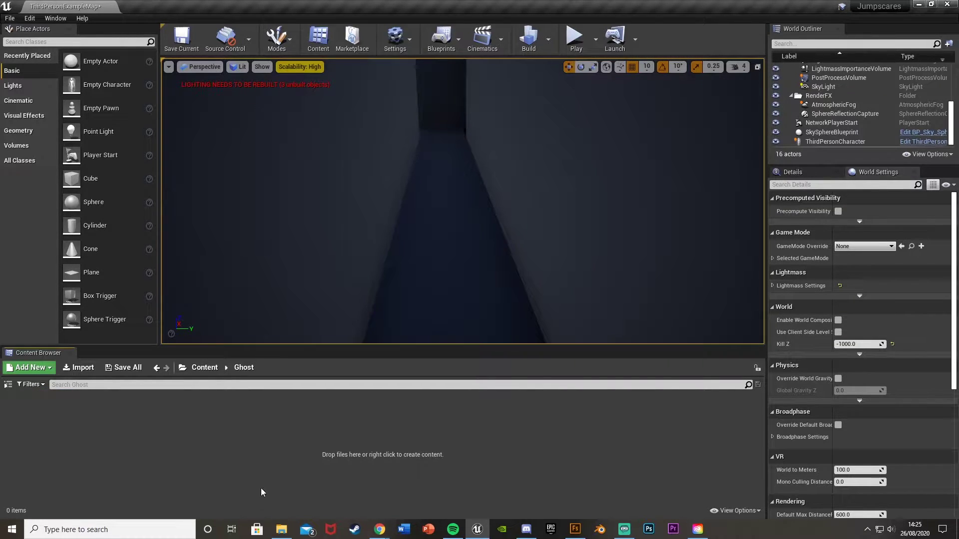
Import the Female_Ghost_1 FBX into the Ghost folder as a skeletal mesh with the default import options.
{"action": "left_click", "coordinate": [282, 529]}
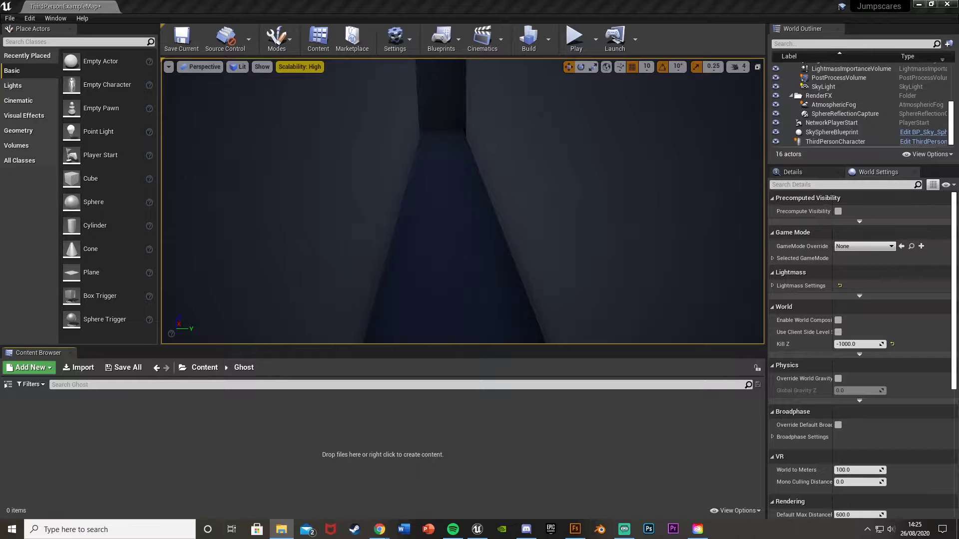
{"action": "left_click_drag", "start_coordinate": [265, 457], "coordinate": [273, 452]}
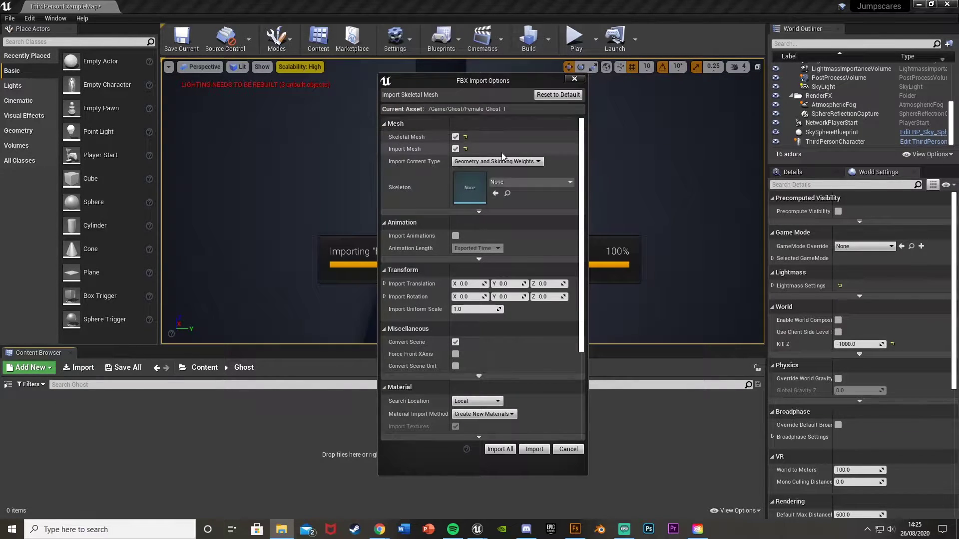
{"action": "left_click", "coordinate": [493, 448]}
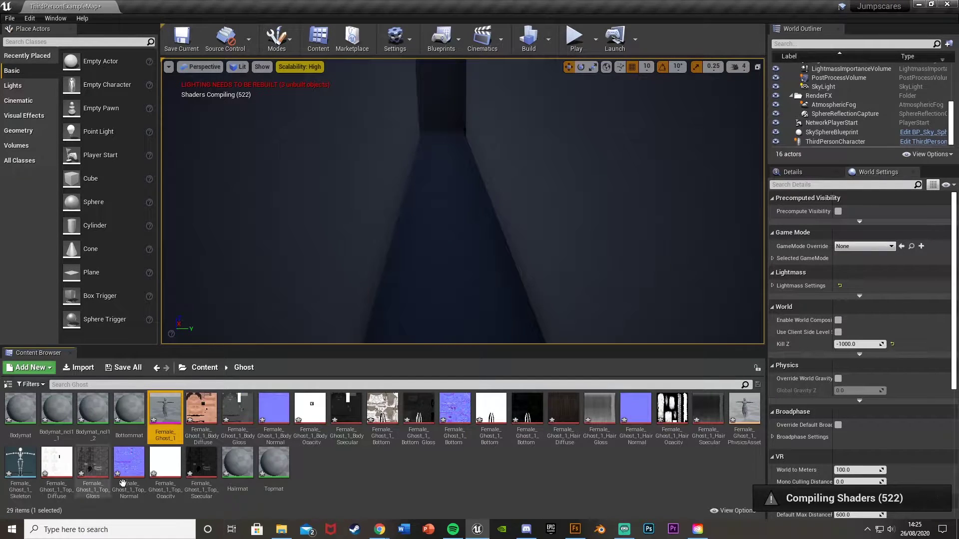
Create a subfolder named Mats inside the Ghost folder.
{"action": "right_click", "coordinate": [336, 471]}
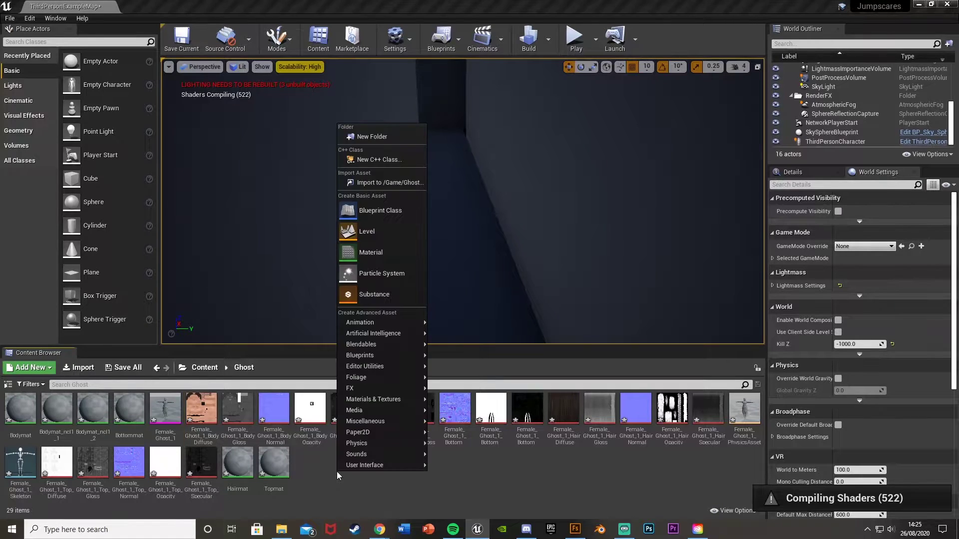
{"action": "left_click", "coordinate": [386, 135]}
{"action": "type", "text": "Mats"}
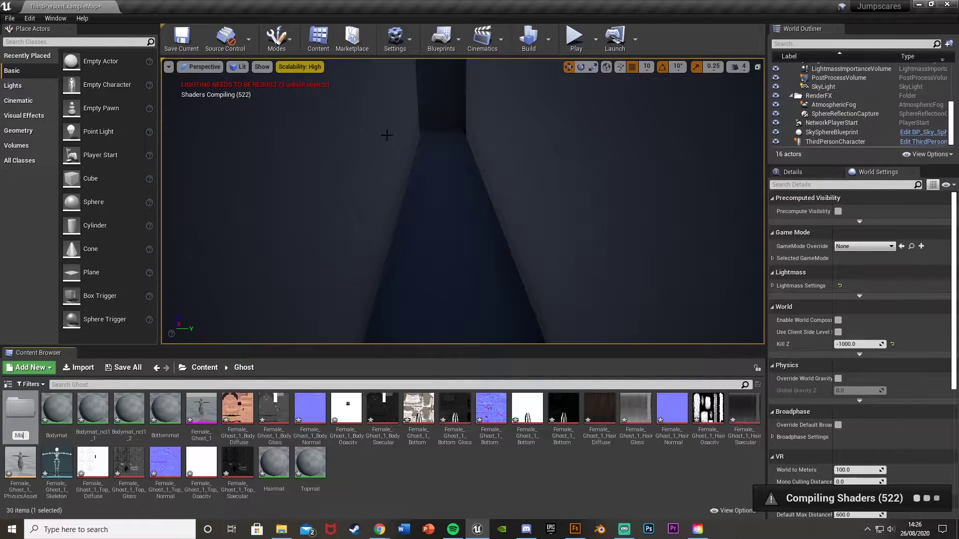
{"action": "key", "text": "Return"}
Move all the ghost's imported materials and textures into the Mats folder.
{"action": "left_click", "coordinate": [64, 419]}
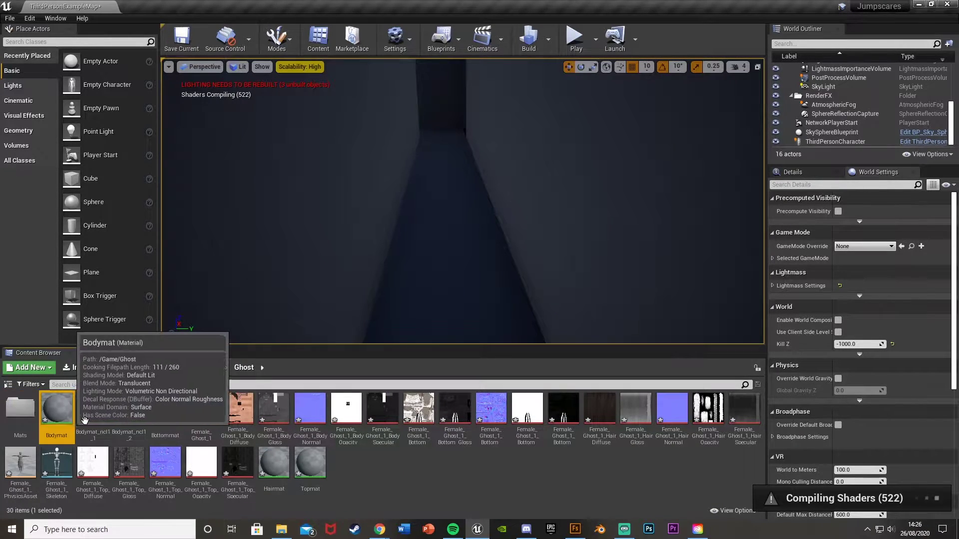
{"action": "left_click", "coordinate": [166, 423], "text": "shift"}
{"action": "left_click", "coordinate": [245, 428], "text": "ctrl"}
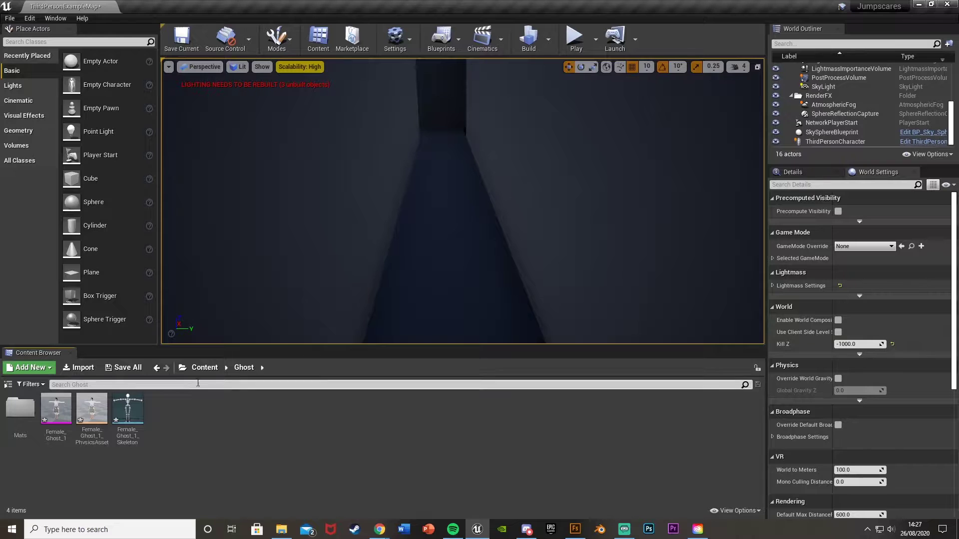
Import the Scary Walk FBX into the Ghost folder as an animation without its mesh, using Female_Ghost_1_Skeleton.
{"action": "key", "text": "super+e"}
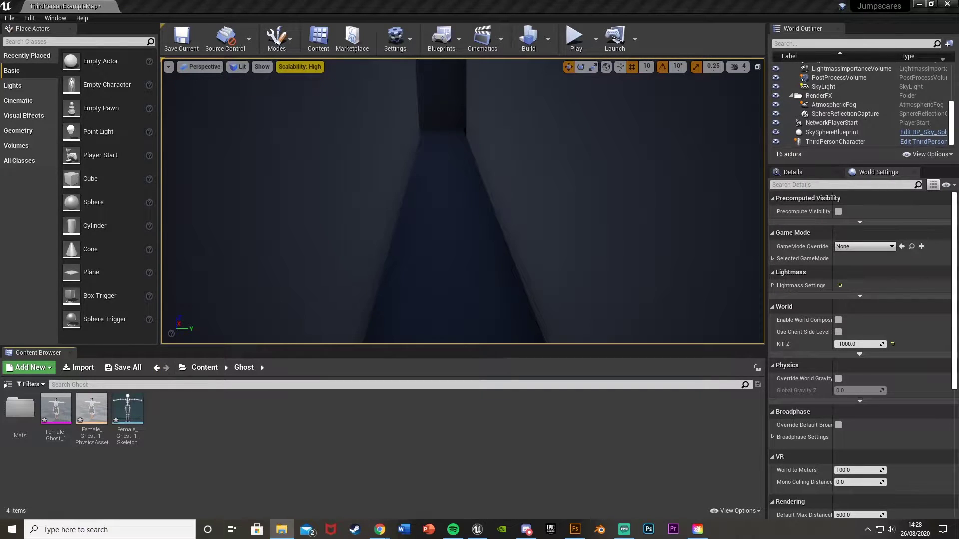
{"action": "left_click_drag", "start_coordinate": [0, 451], "coordinate": [273, 451]}
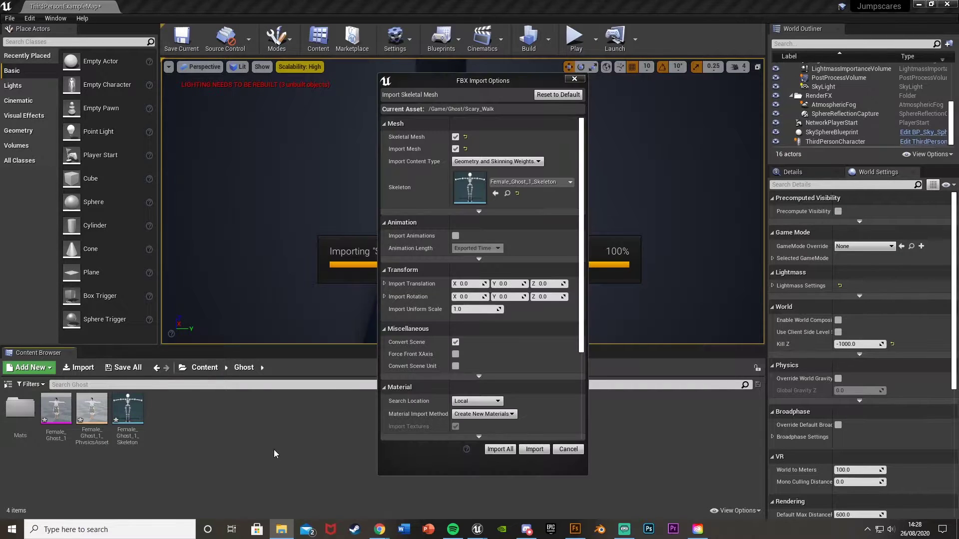
{"action": "left_click", "coordinate": [456, 138]}
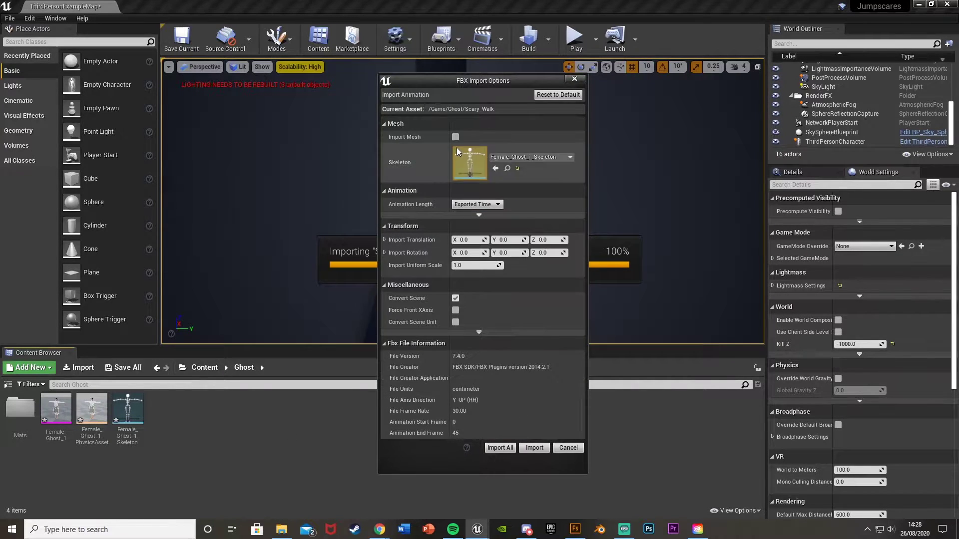
{"action": "left_click", "coordinate": [524, 157]}
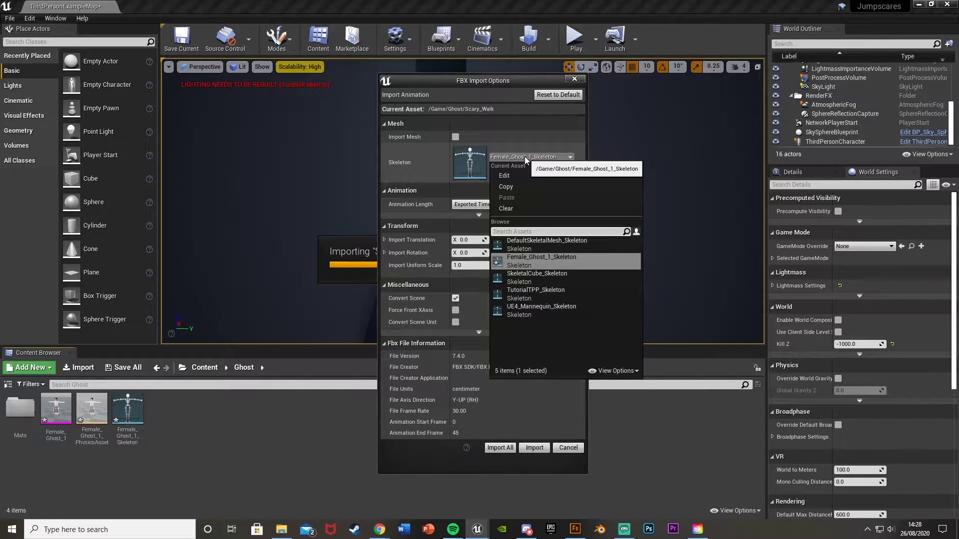
{"action": "left_click", "coordinate": [564, 262]}
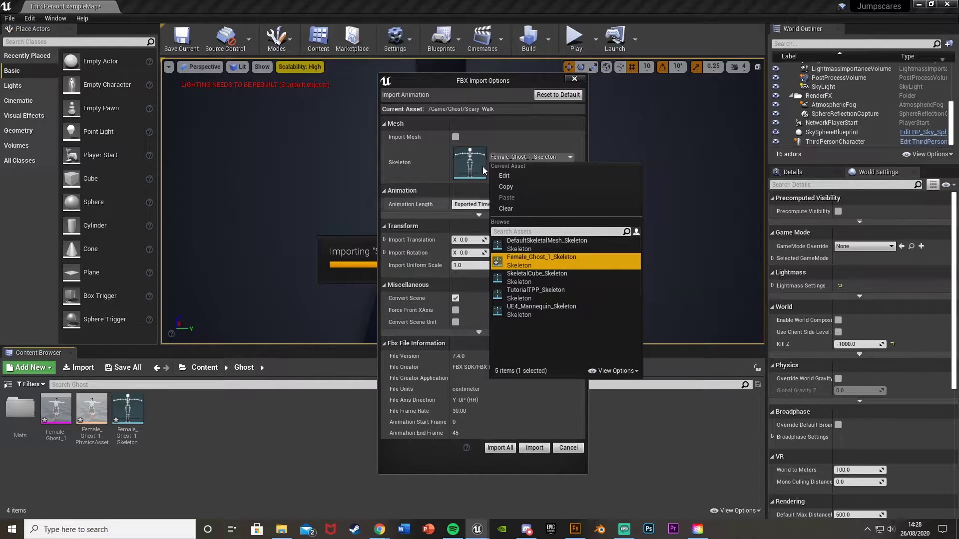
{"action": "left_click", "coordinate": [499, 105]}
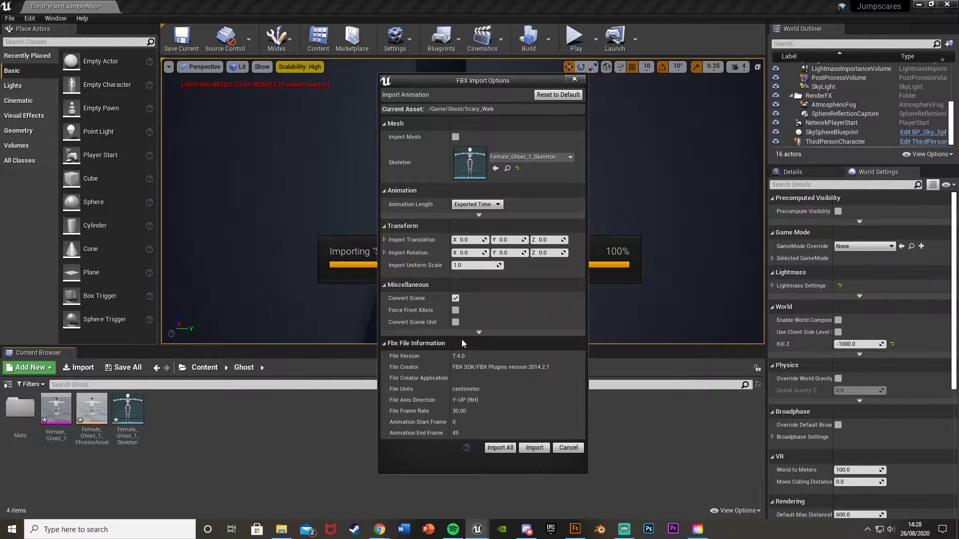
{"action": "left_click", "coordinate": [496, 448]}
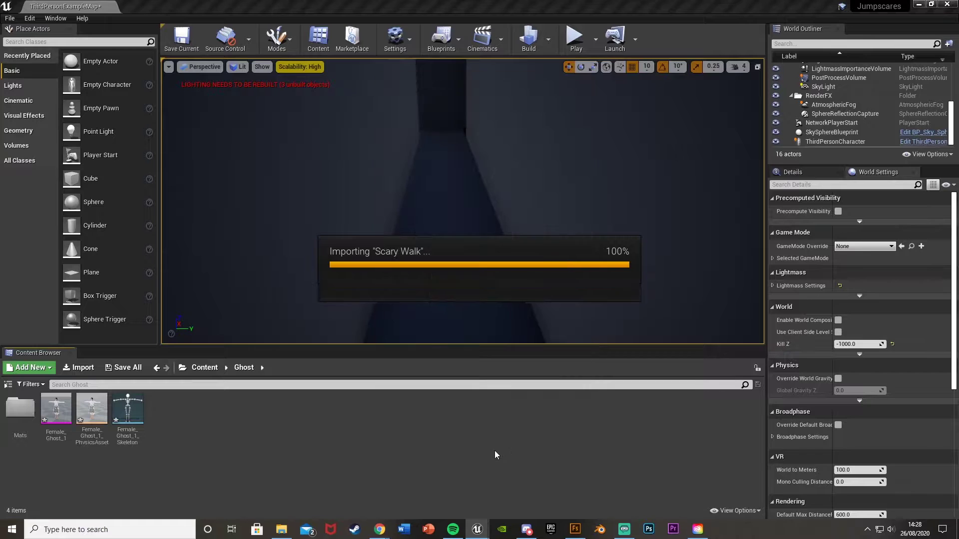
{"action": "left_click", "coordinate": [718, 113]}
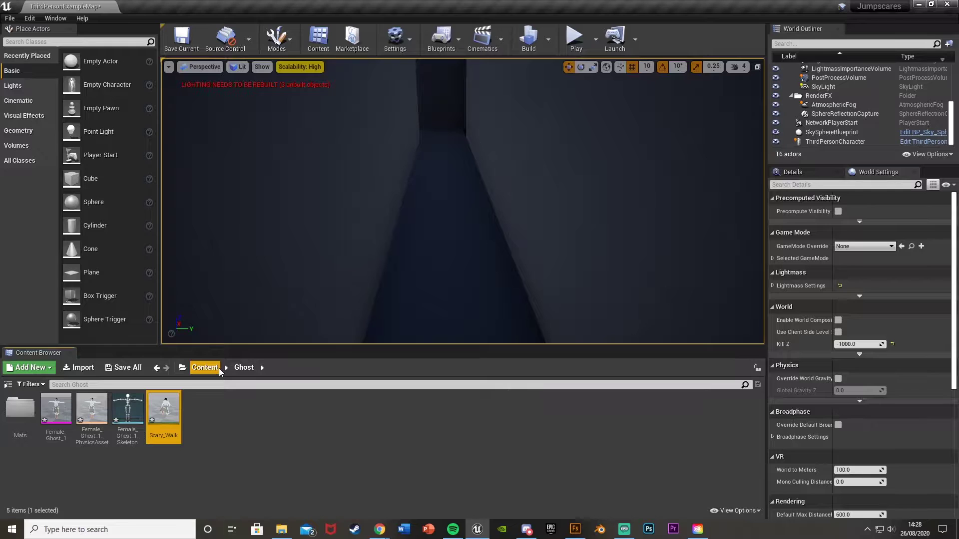
Copy the ThirdPersonCharacter blueprint from ThirdPersonBP/Blueprints into the Ghost folder.
{"action": "left_click", "coordinate": [219, 368]}
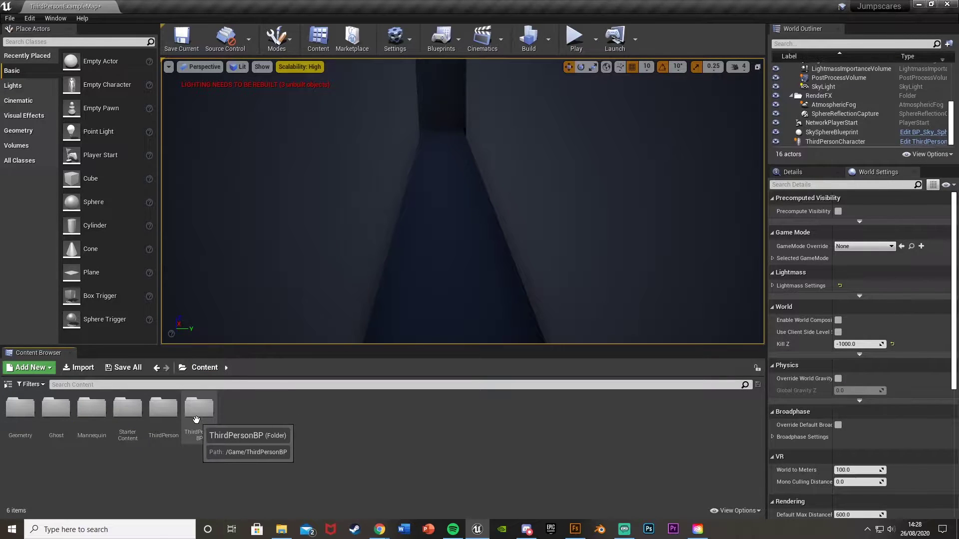
{"action": "left_click", "coordinate": [196, 419]}
{"action": "double_click", "coordinate": [196, 419]}
{"action": "double_click", "coordinate": [20, 408]}
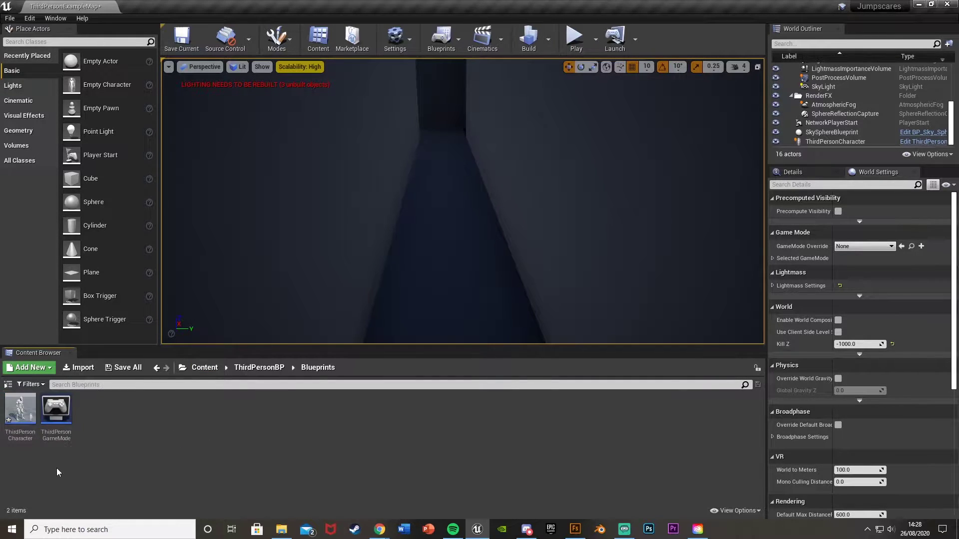
{"action": "left_click", "coordinate": [21, 412]}
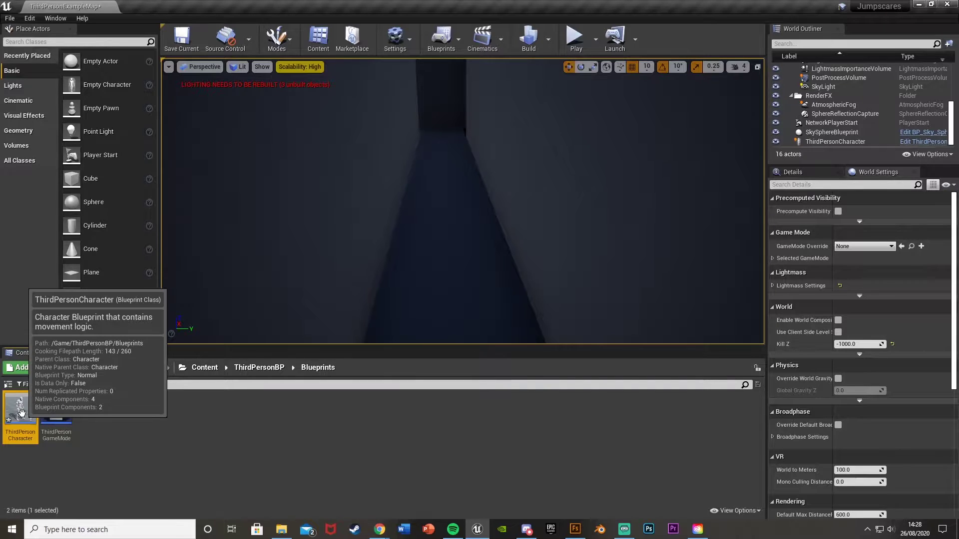
{"action": "left_click", "coordinate": [198, 369]}
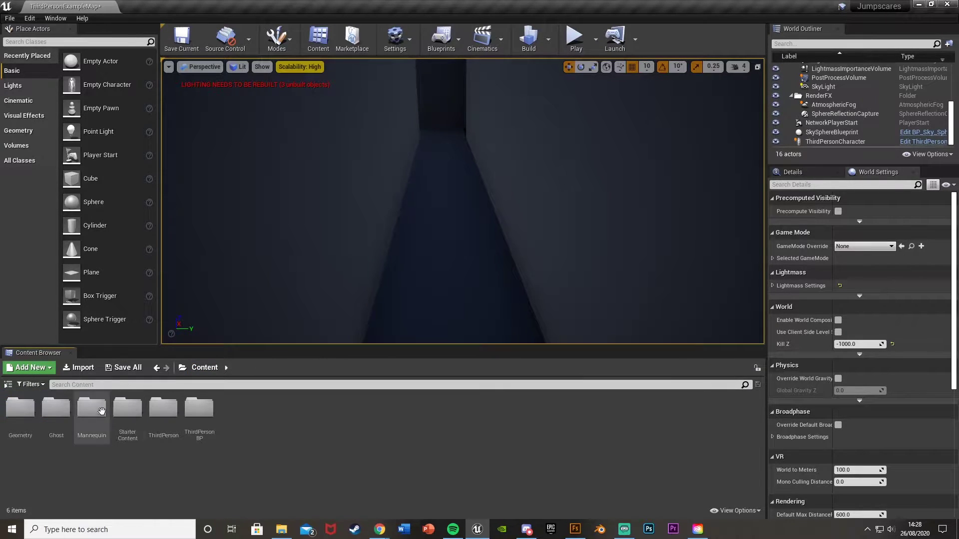
{"action": "double_click", "coordinate": [57, 407]}
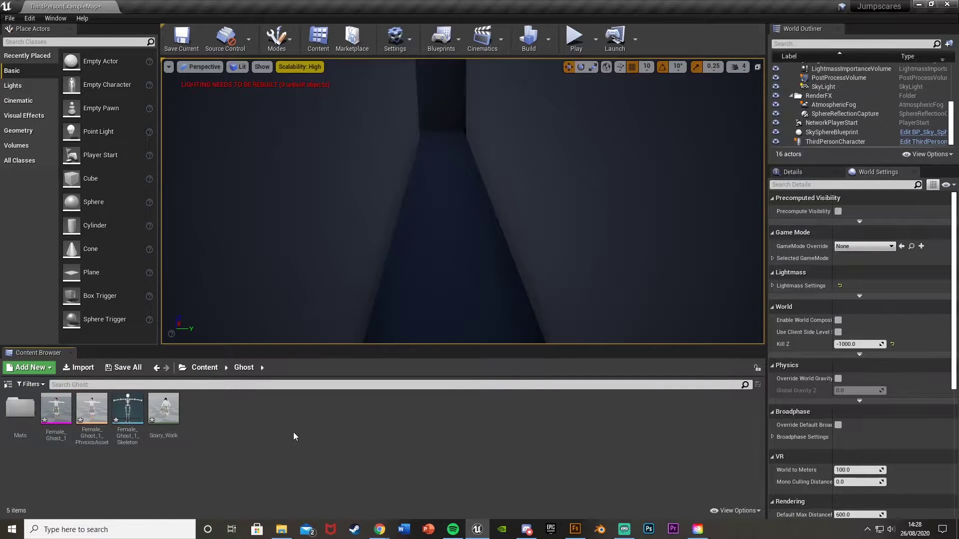
{"action": "key", "text": "ctrl+v"}
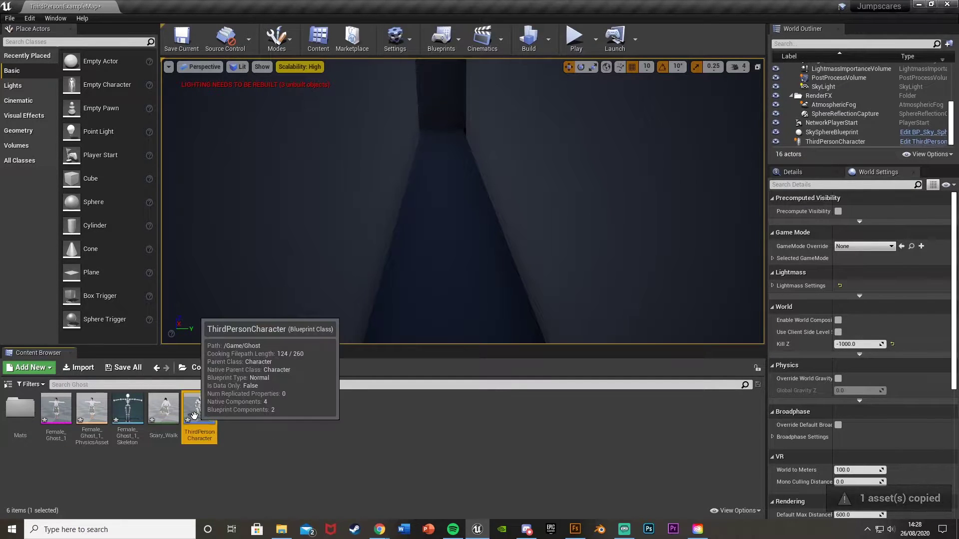
Rename the copied character blueprint to Female_Ghoat_1 and open it for editing.
{"action": "key", "text": "F2"}
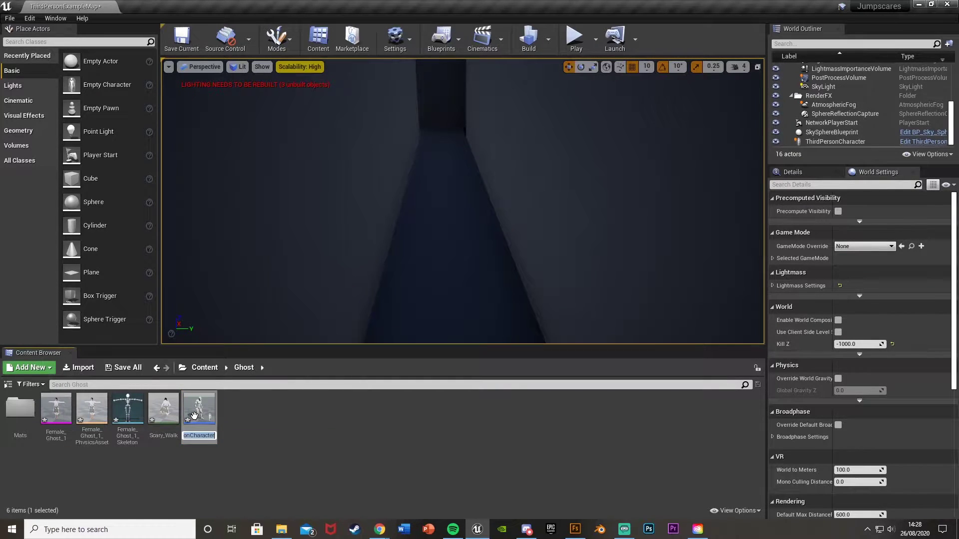
{"action": "type", "text": "Ghoa"}
{"action": "type", "text": "_Ghoat"}
{"action": "type", "text": "_1"}
{"action": "key", "text": "Return"}
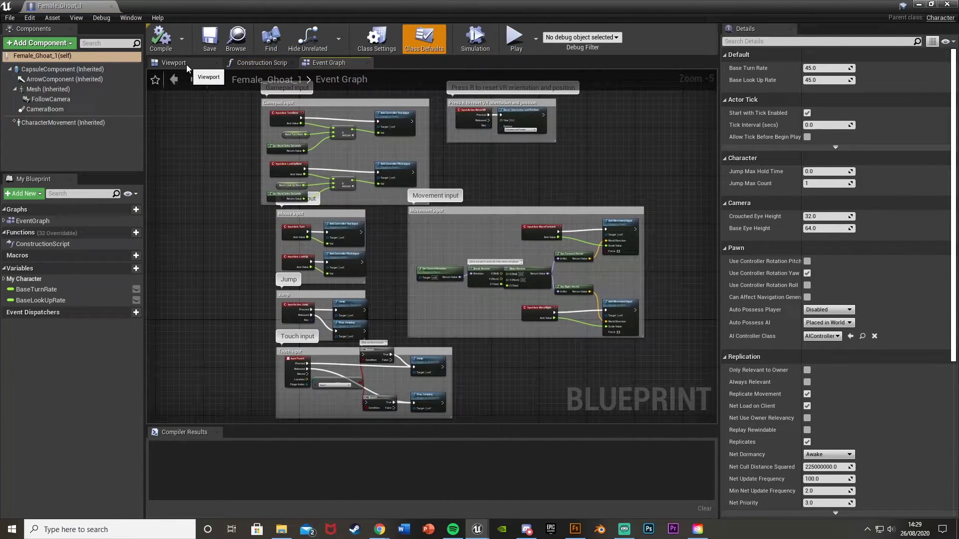
Delete the FollowCamera and CameraBoom components from the ghost blueprint.
{"action": "left_click", "coordinate": [186, 65]}
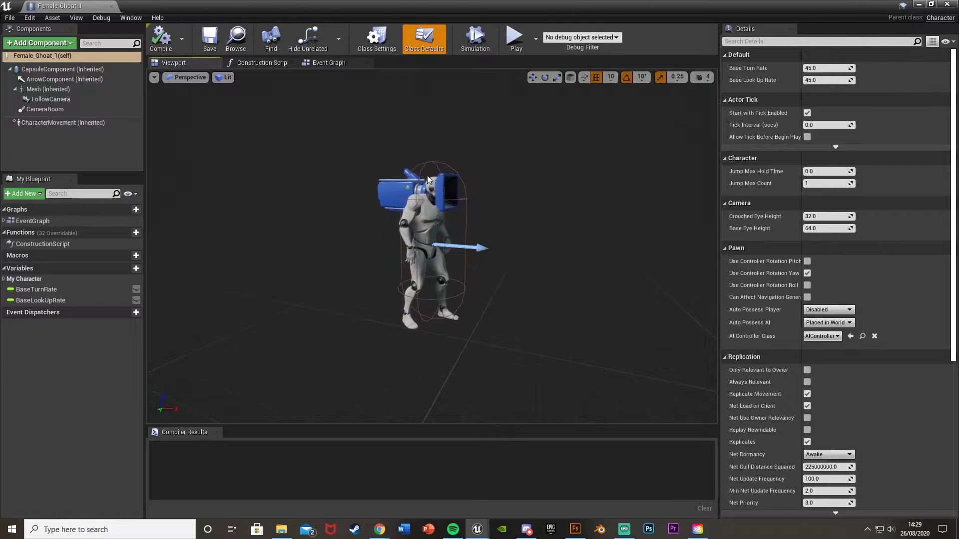
{"action": "left_click", "coordinate": [398, 185]}
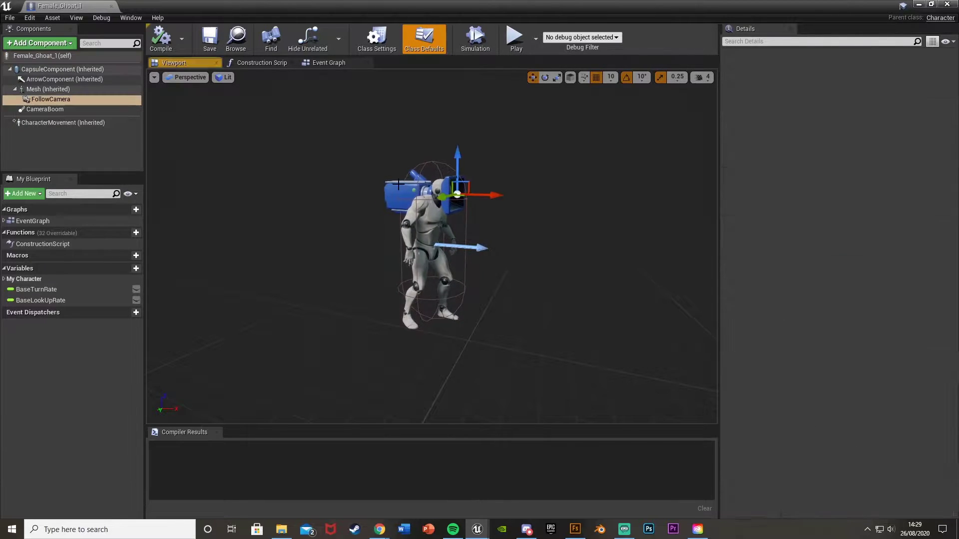
{"action": "key", "text": "Delete"}
{"action": "left_click", "coordinate": [61, 97]}
{"action": "key", "text": "Delete"}
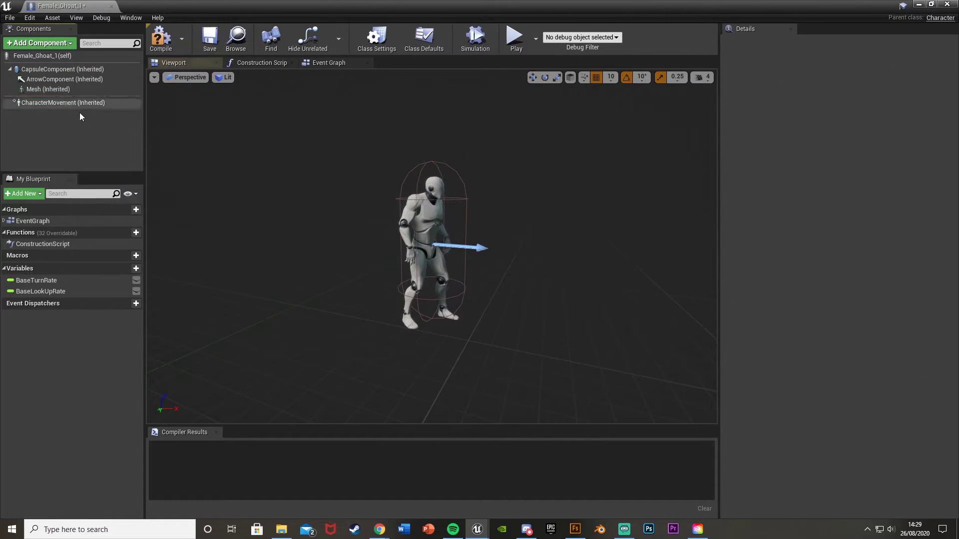
Set the inherited Mesh component's skeletal mesh to Female_Ghost_1 and compile the blueprint.
{"action": "left_click", "coordinate": [438, 206]}
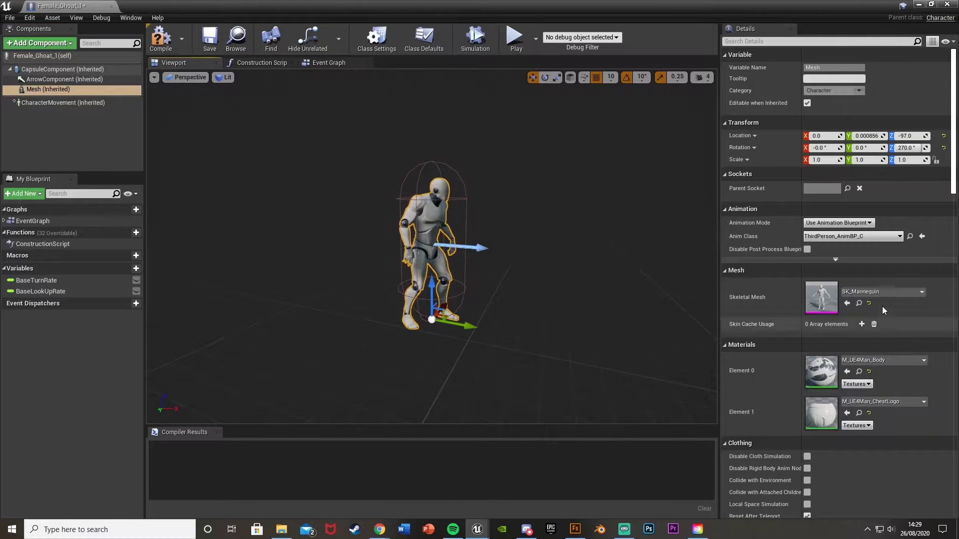
{"action": "left_click", "coordinate": [877, 294]}
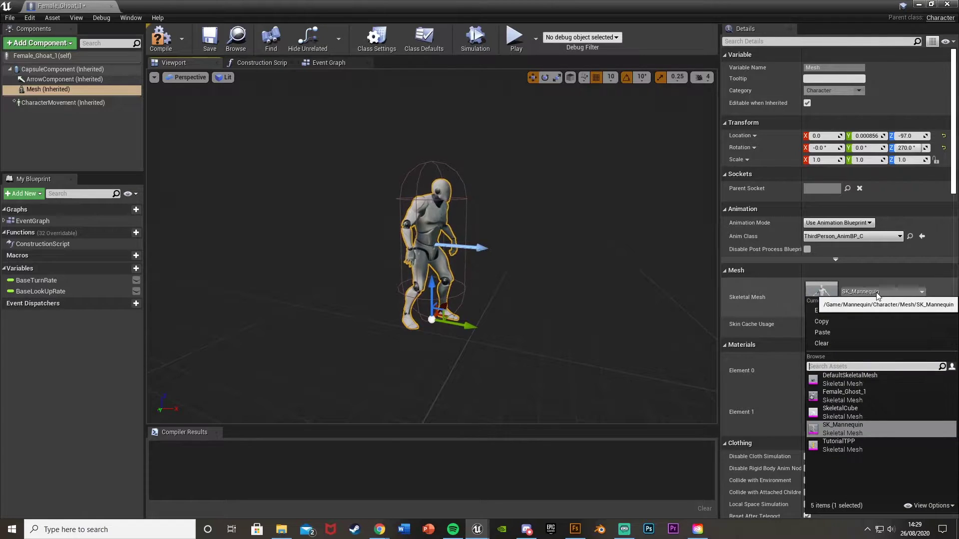
{"action": "left_click", "coordinate": [878, 397]}
{"action": "key", "text": "d"}
{"action": "right_click_drag", "start_coordinate": [540, 224], "coordinate": [385, 222]}
{"action": "key", "text": "w"}
{"action": "left_click_drag", "start_coordinate": [499, 223], "coordinate": [469, 226], "text": "alt"}
{"action": "left_click", "coordinate": [161, 40]}
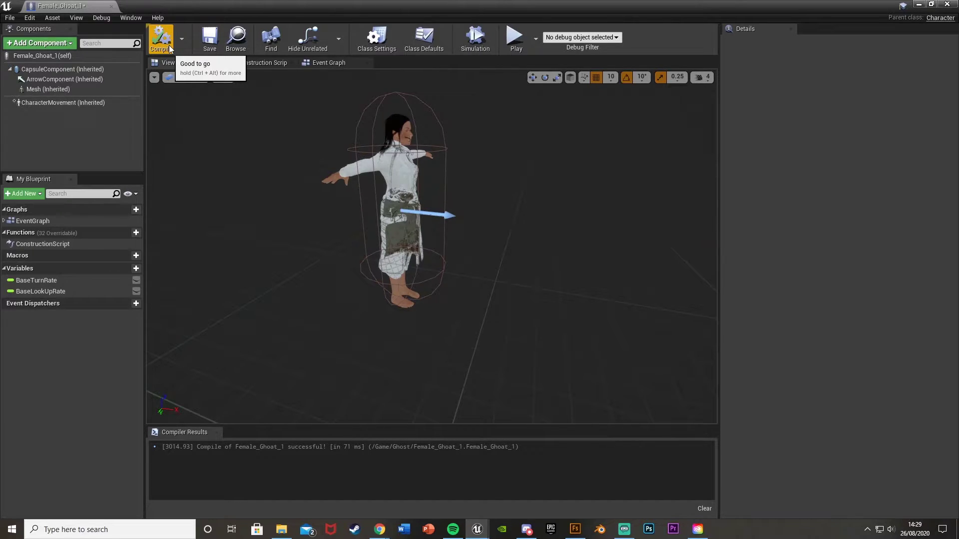
Open the six ghost materials in the Mats folder and reset Topmat's blend mode to Opaque, applying the change.
{"action": "right_click_drag", "start_coordinate": [464, 201], "coordinate": [454, 198]}
{"action": "left_click", "coordinate": [920, 4]}
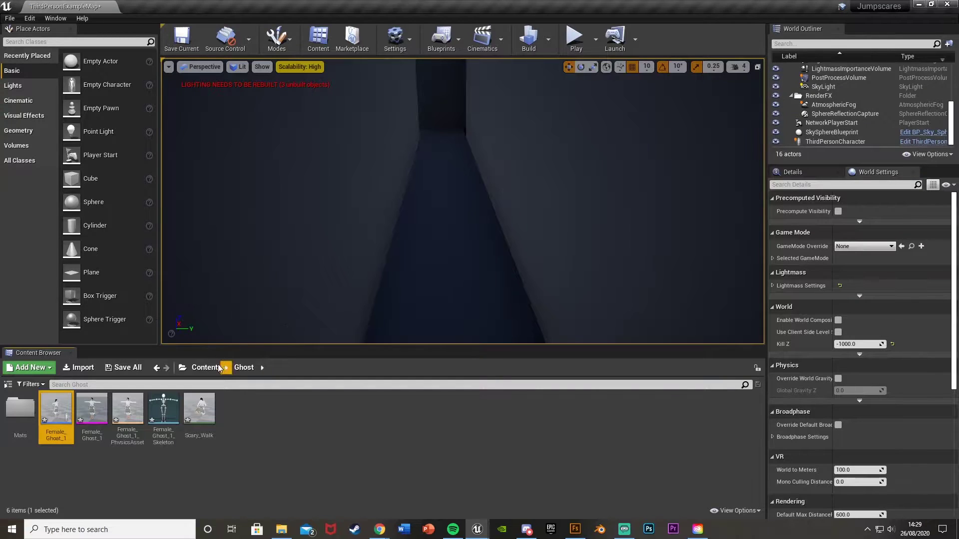
{"action": "double_click", "coordinate": [24, 416]}
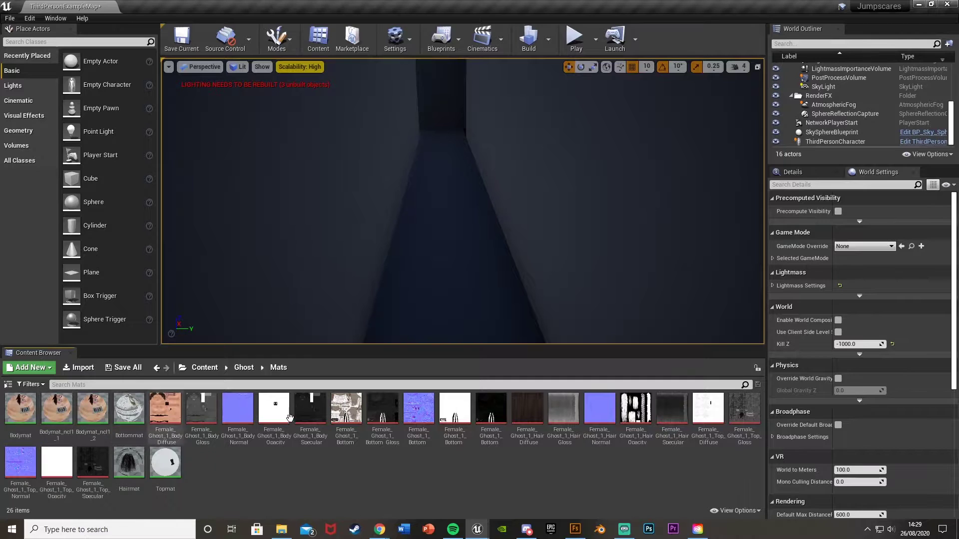
{"action": "left_click", "coordinate": [134, 469], "text": "ctrl"}
{"action": "left_click", "coordinate": [165, 468], "text": "ctrl"}
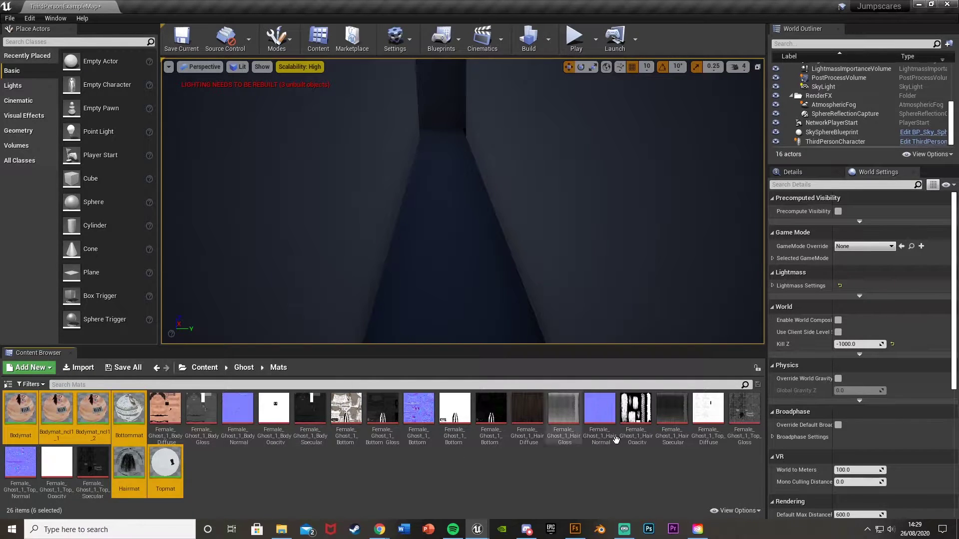
{"action": "key", "text": "Return"}
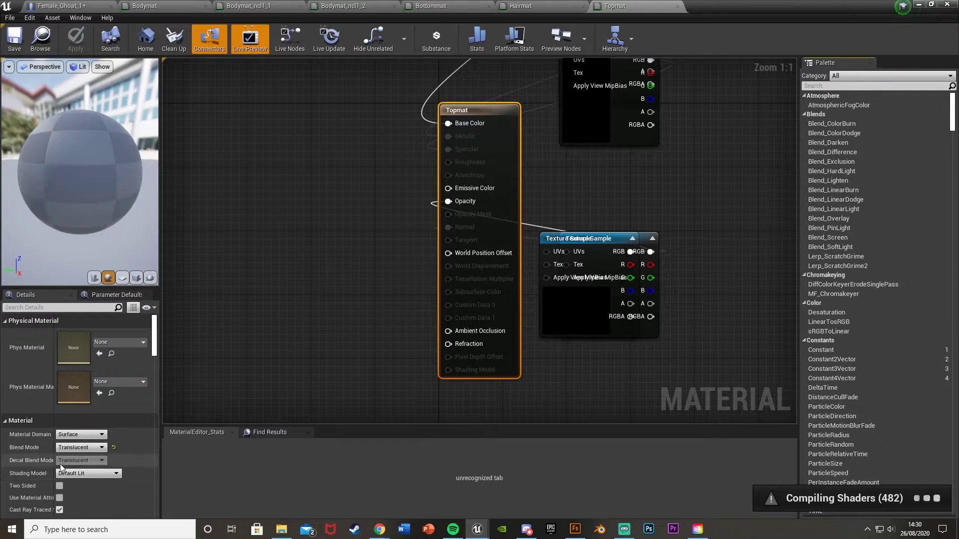
{"action": "left_click", "coordinate": [114, 447]}
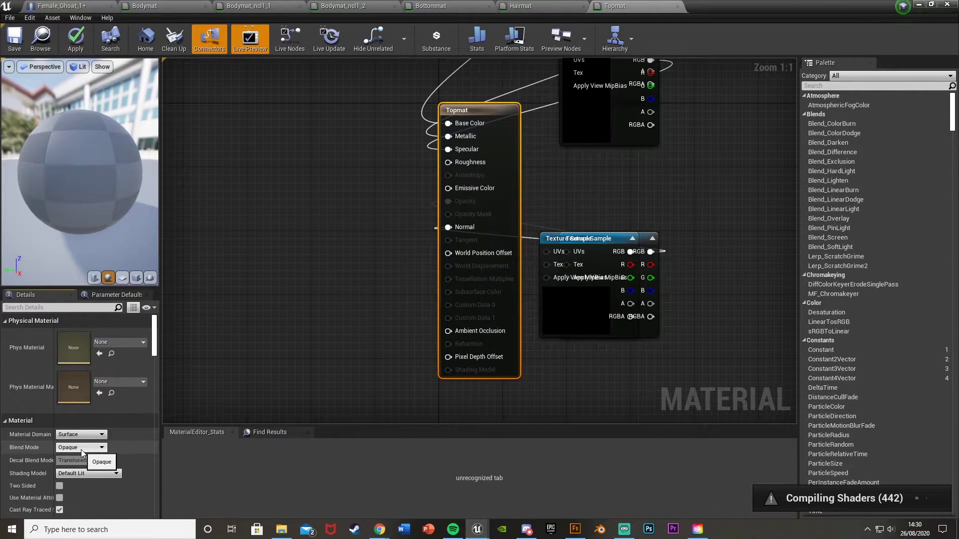
{"action": "left_click", "coordinate": [83, 42]}
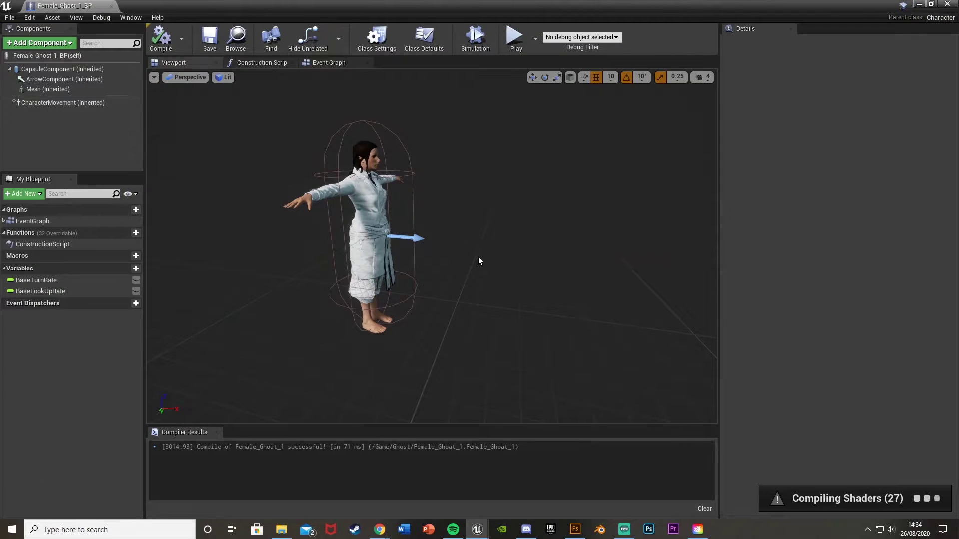
Set the ghost Mesh's animation mode to Use Animation Asset with Scary_Walk as the animation to play, and compile the blueprint.
{"action": "right_click_drag", "start_coordinate": [478, 257], "coordinate": [468, 192]}
{"action": "left_click", "coordinate": [460, 199]}
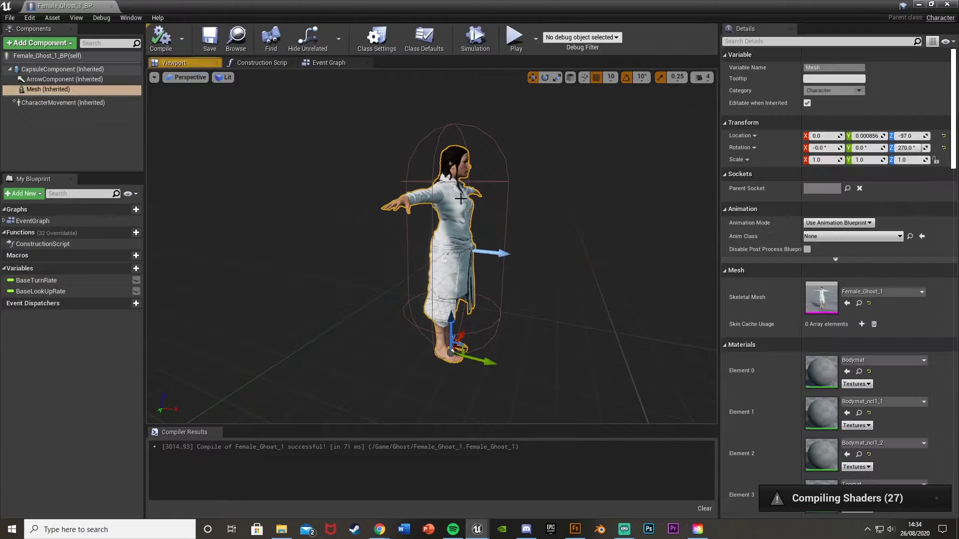
{"action": "left_click", "coordinate": [828, 225]}
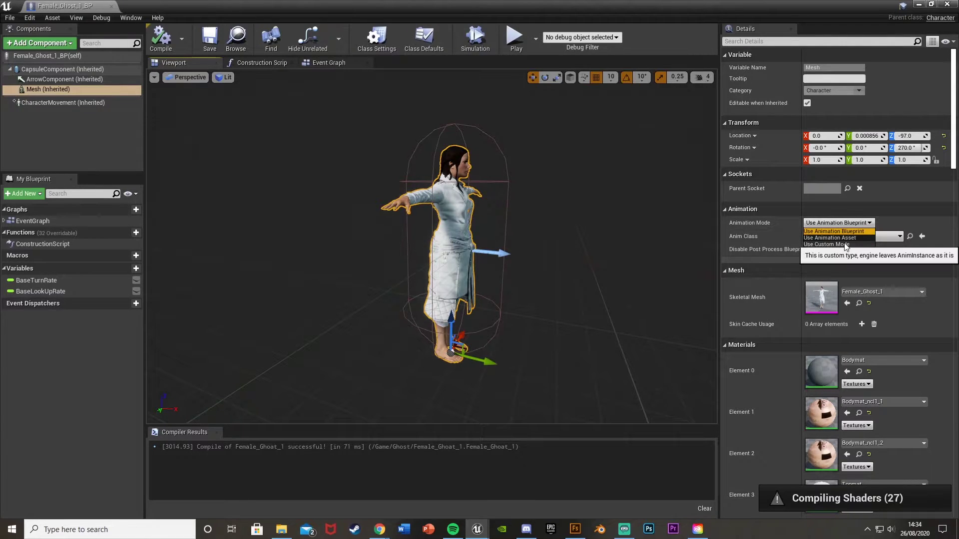
{"action": "left_click", "coordinate": [843, 238]}
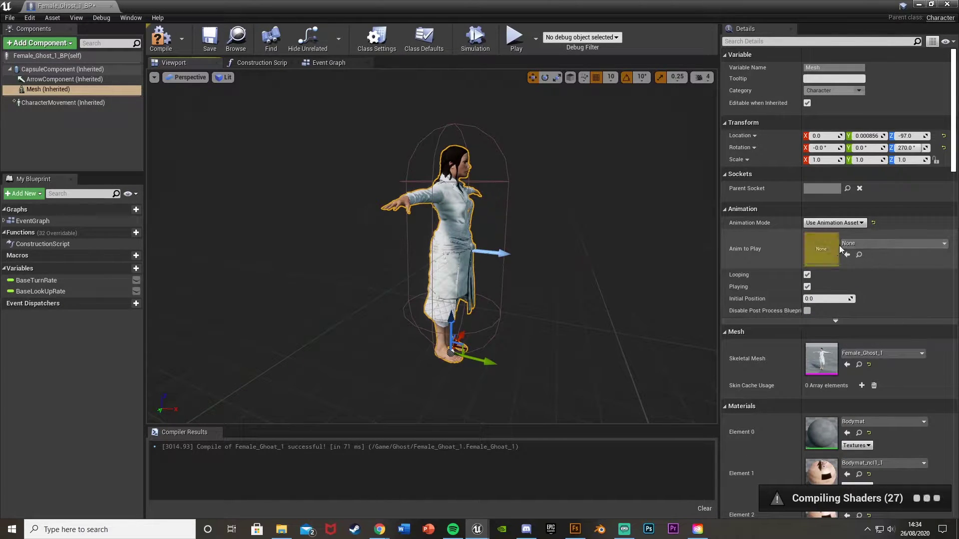
{"action": "left_click", "coordinate": [874, 243]}
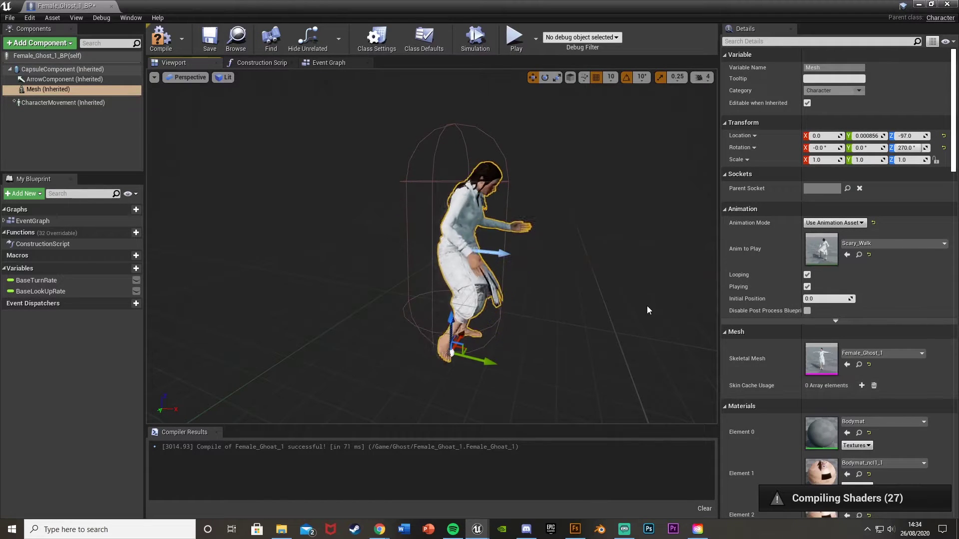
{"action": "right_click_drag", "start_coordinate": [635, 295], "coordinate": [550, 288]}
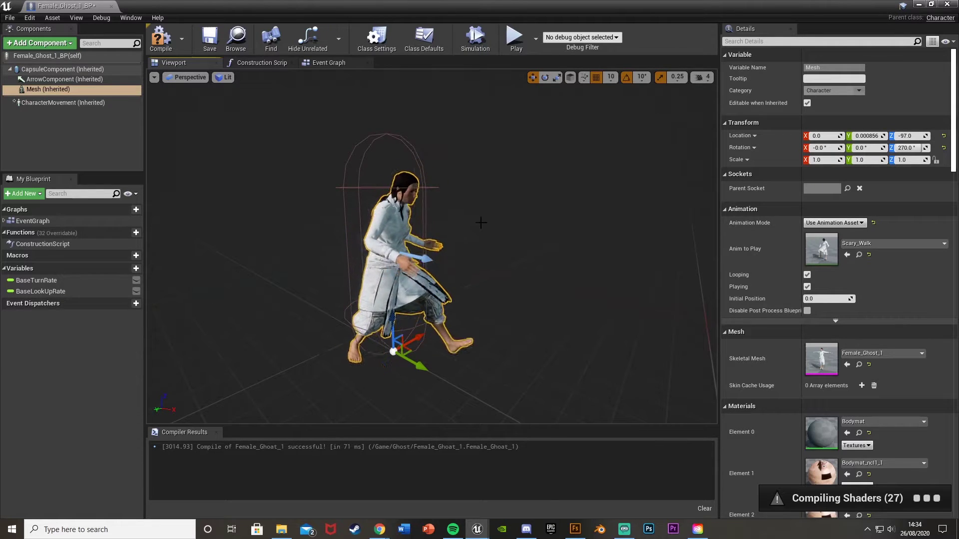
{"action": "right_click_drag", "start_coordinate": [493, 223], "coordinate": [465, 250]}
{"action": "left_click", "coordinate": [158, 40]}
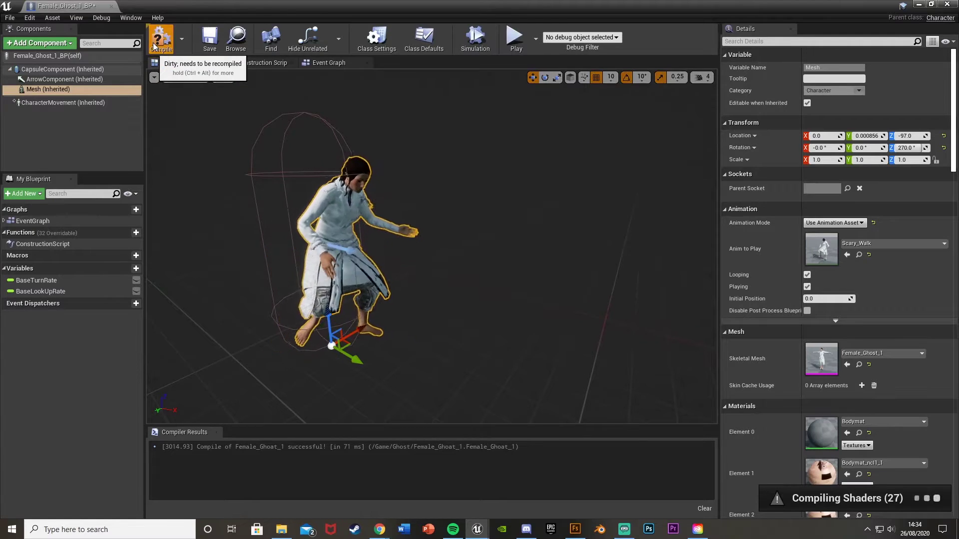
Bring the jumpscare sound into the Ghost folder, deleting the MP3 media source in favour of the WAV version.
{"action": "left_click", "coordinate": [919, 5]}
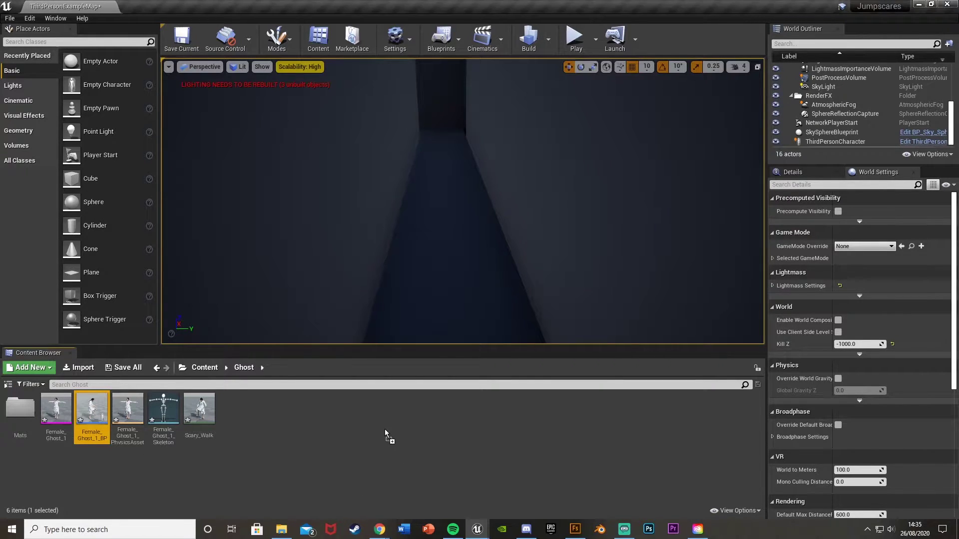
{"action": "left_click_drag", "start_coordinate": [323, 443], "coordinate": [324, 444]}
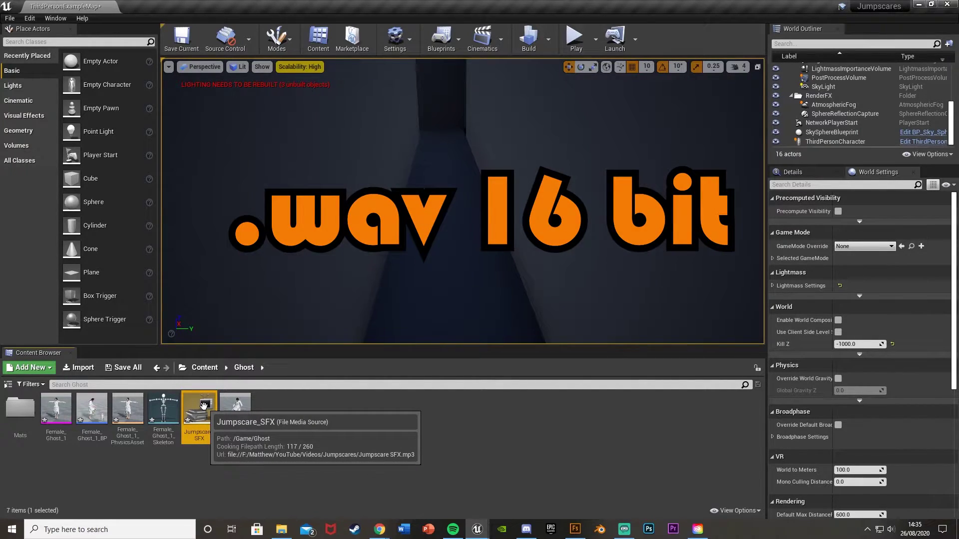
{"action": "key", "text": "Delete"}
{"action": "left_click", "coordinate": [407, 424]}
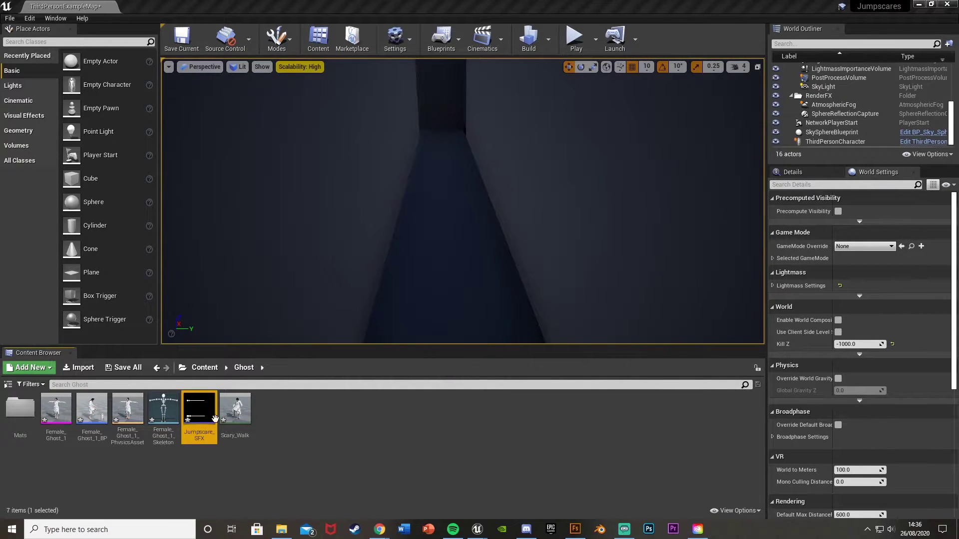
Play the Jumpscare_SFX sound wave in the Ghost folder to preview it.
{"action": "mouse_move", "coordinate": [201, 411]}
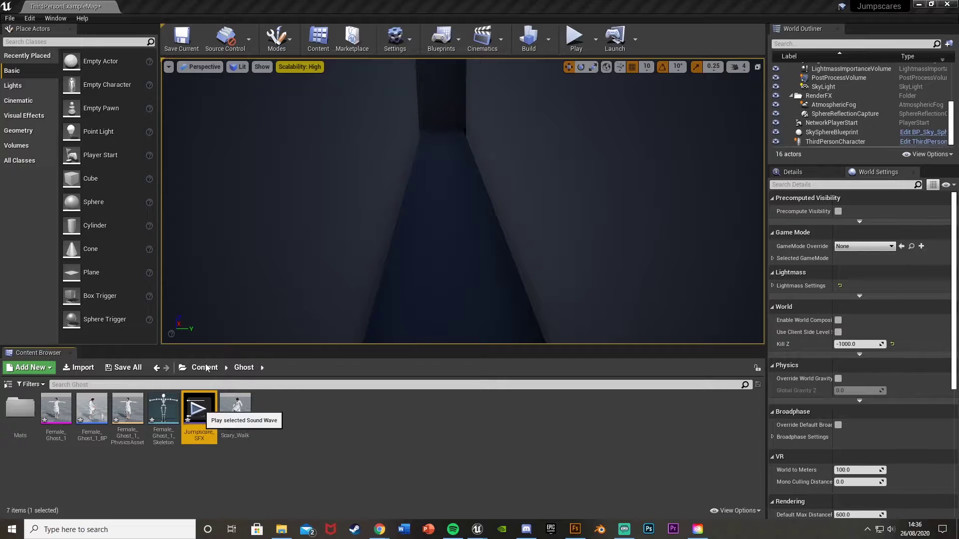
{"action": "left_click", "coordinate": [204, 436]}
{"action": "mouse_move", "coordinate": [198, 412]}
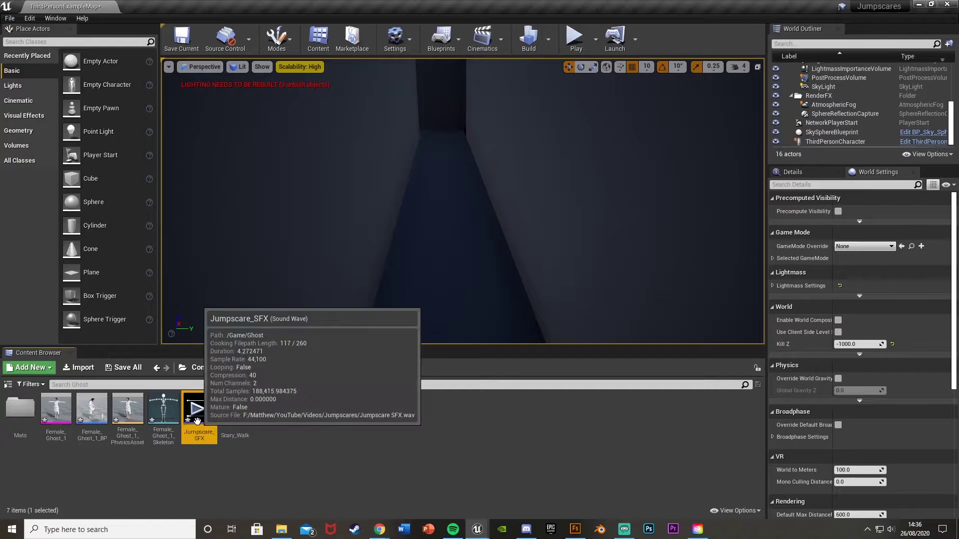
Place a Box Trigger on the floor of the dark corridor.
{"action": "right_click_drag", "start_coordinate": [392, 295], "coordinate": [487, 255]}
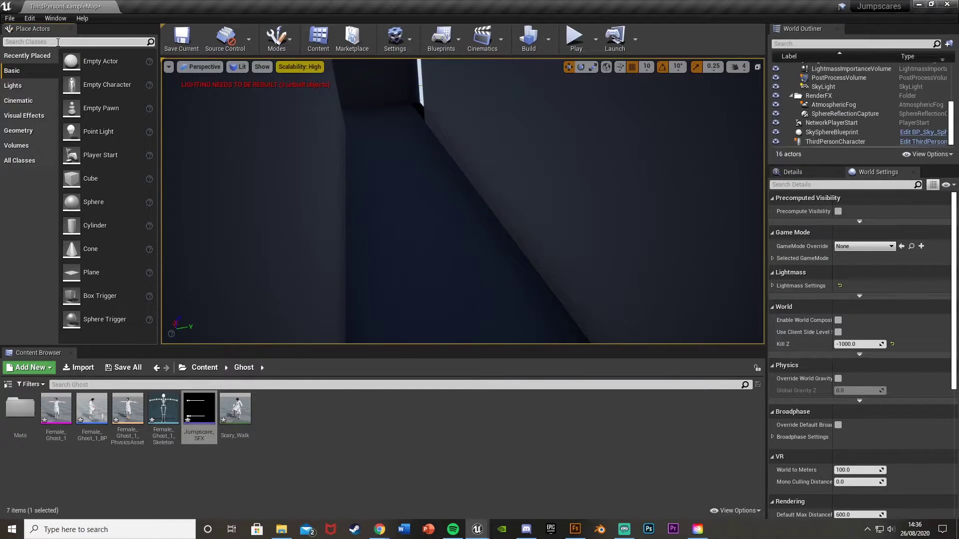
{"action": "type", "text": "box tr"}
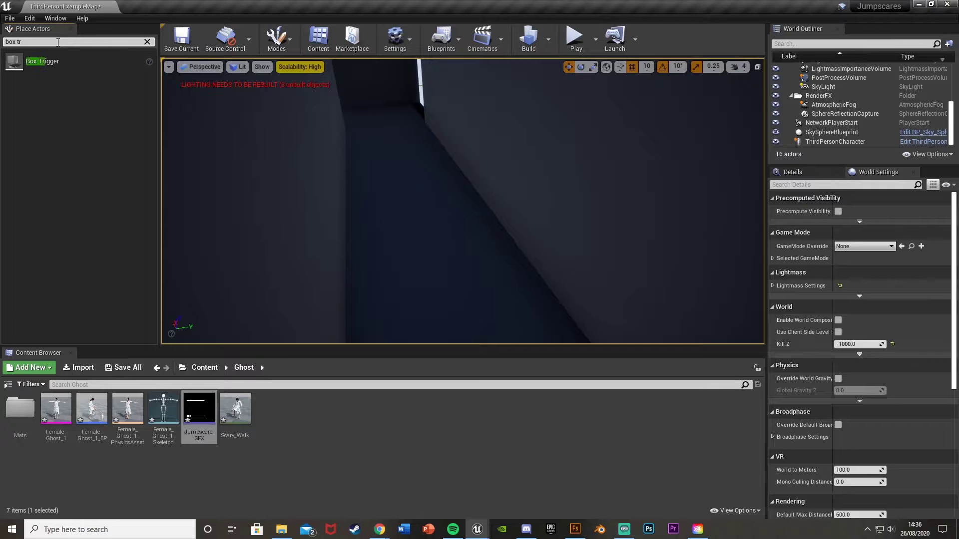
{"action": "left_click_drag", "start_coordinate": [52, 62], "coordinate": [428, 229]}
{"action": "left_click", "coordinate": [147, 42]}
{"action": "right_click_drag", "start_coordinate": [449, 238], "coordinate": [499, 238]}
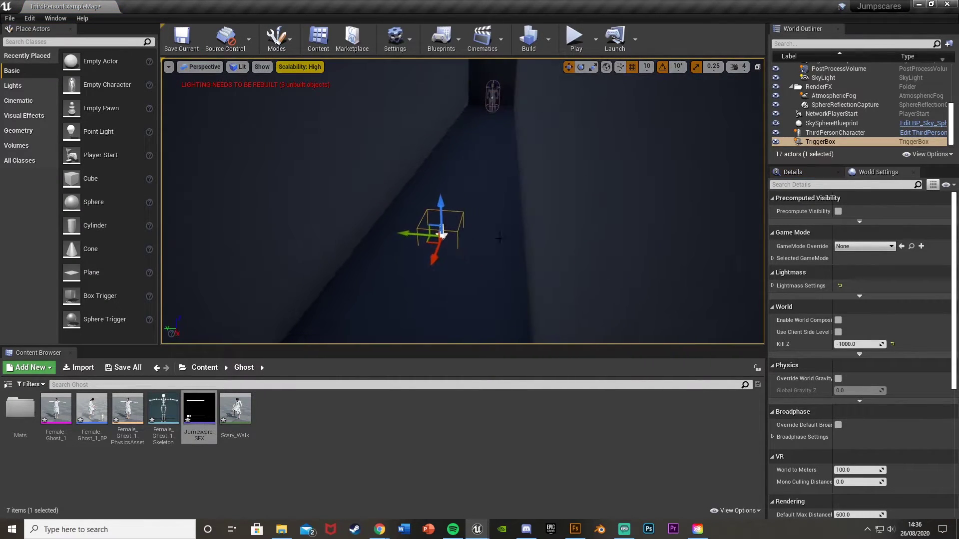
Adjust the trigger box's position in the corridor and widen it to reach across between the walls.
{"action": "left_click_drag", "start_coordinate": [433, 260], "coordinate": [438, 250]}
{"action": "right_click_drag", "start_coordinate": [438, 249], "coordinate": [349, 265]}
{"action": "right_click_drag", "start_coordinate": [244, 277], "coordinate": [150, 269]}
{"action": "left_click_drag", "start_coordinate": [372, 222], "coordinate": [508, 295]}
{"action": "left_click_drag", "start_coordinate": [490, 223], "coordinate": [445, 116], "text": "alt"}
{"action": "key", "text": "w"}
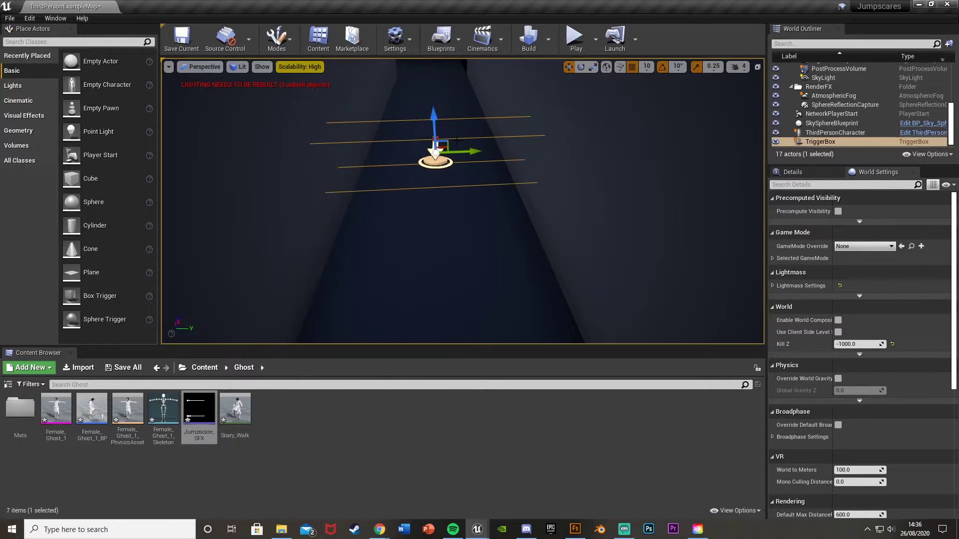
Scale the trigger box up in height so it fills the corridor vertically.
{"action": "key", "text": "s"}
{"action": "right_click_drag", "start_coordinate": [492, 212], "coordinate": [475, 164]}
{"action": "key", "text": "e"}
{"action": "key", "text": "r"}
{"action": "left_click_drag", "start_coordinate": [460, 188], "coordinate": [459, 157]}
{"action": "key", "text": "w"}
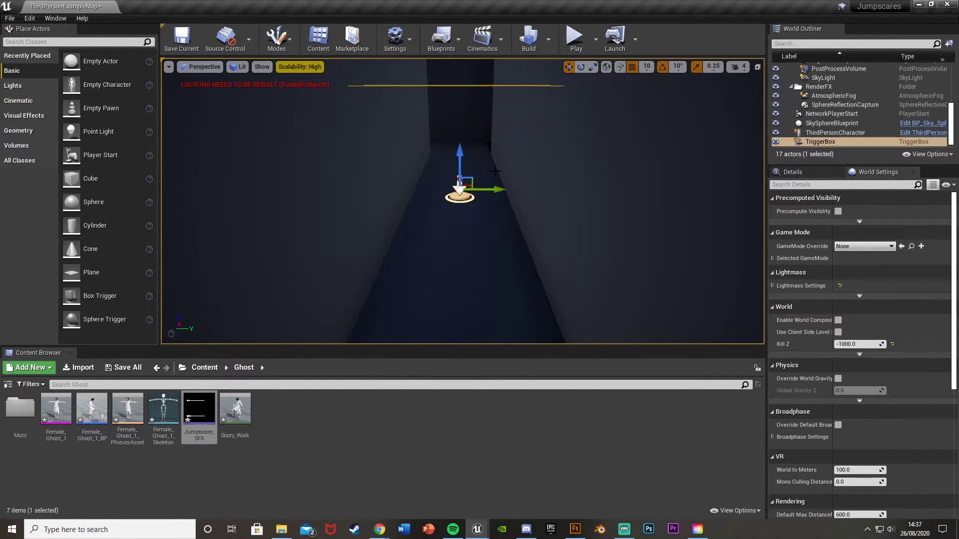
Shift the trigger box along the Y axis so it covers the full width of the corridor.
{"action": "key", "text": "a"}
{"action": "right_click_drag", "start_coordinate": [495, 172], "coordinate": [506, 183]}
{"action": "left_click_drag", "start_coordinate": [625, 166], "coordinate": [584, 174]}
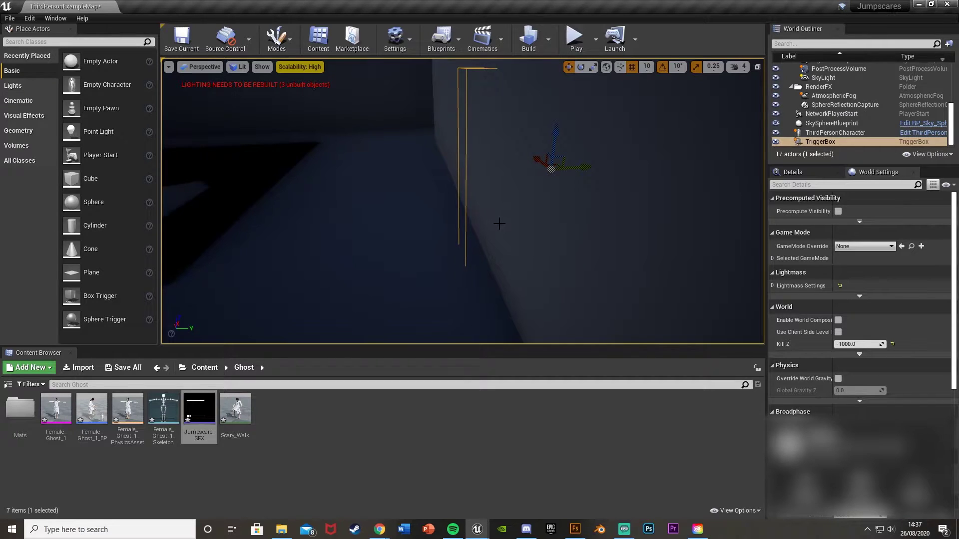
{"action": "right_click_drag", "start_coordinate": [584, 172], "coordinate": [590, 175]}
{"action": "key", "text": "d"}
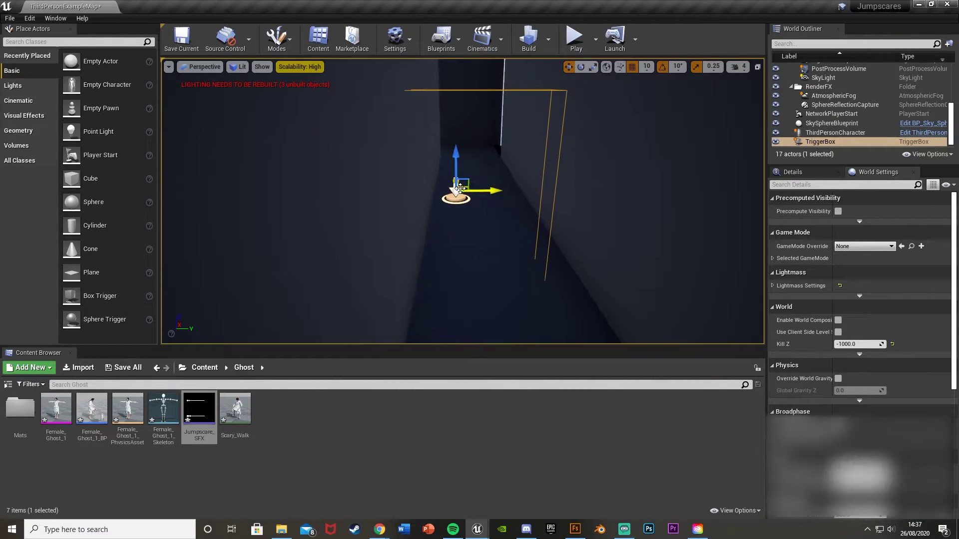
{"action": "left_click_drag", "start_coordinate": [492, 190], "coordinate": [534, 191]}
{"action": "right_click_drag", "start_coordinate": [534, 190], "coordinate": [537, 179]}
{"action": "key", "text": "a"}
{"action": "right_click_drag", "start_coordinate": [431, 70], "coordinate": [431, 71]}
Open the Level Blueprint and add an On Actor Begin Overlap event for the trigger box.
{"action": "left_click", "coordinate": [441, 39]}
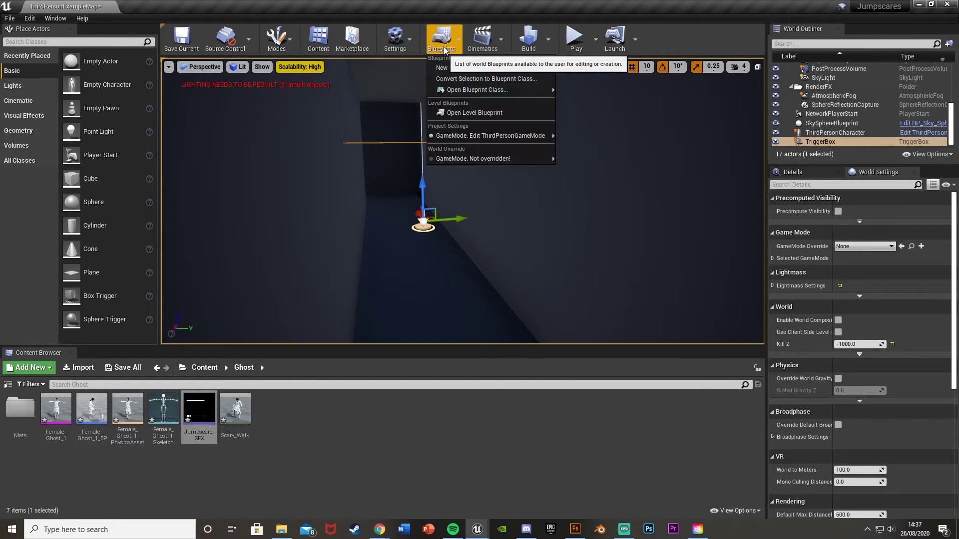
{"action": "left_click", "coordinate": [476, 114]}
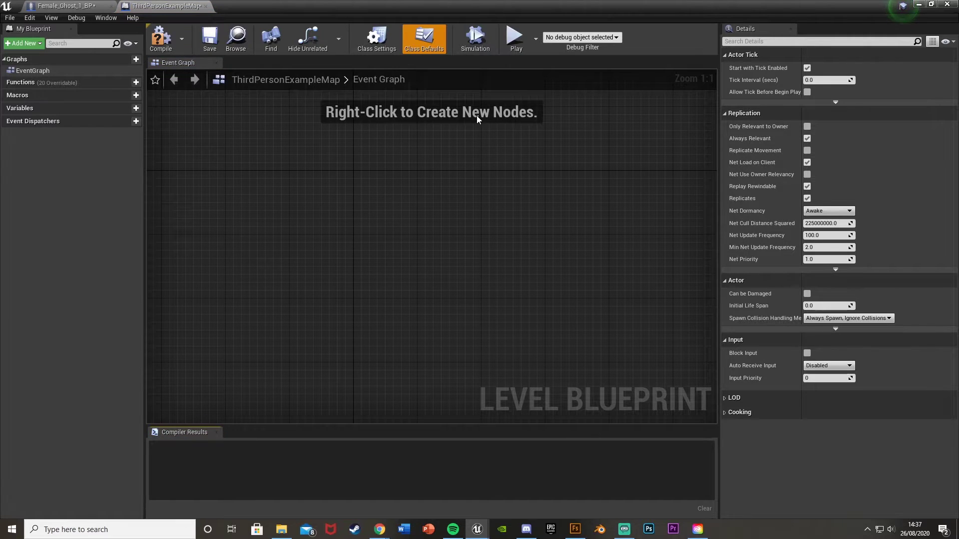
{"action": "right_click", "coordinate": [374, 176]}
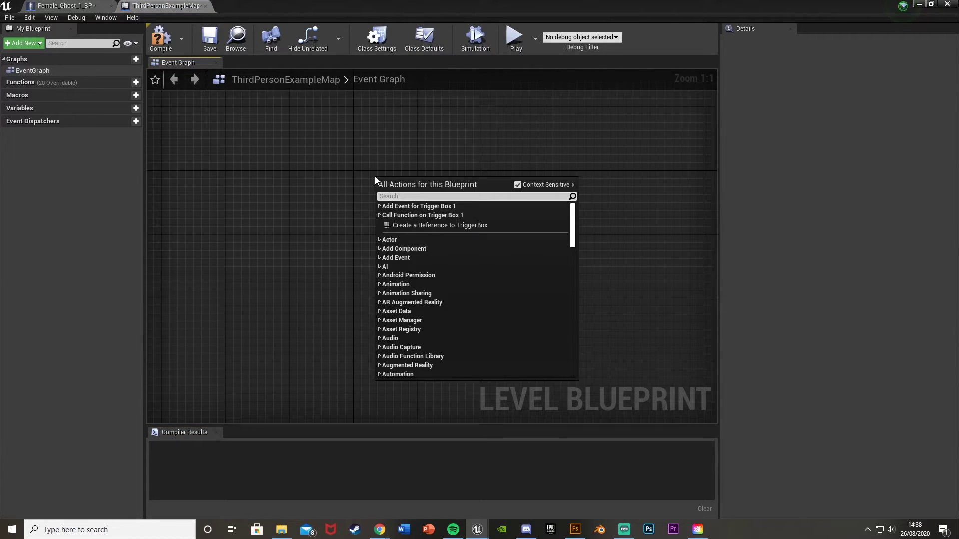
{"action": "type", "text": "begin"}
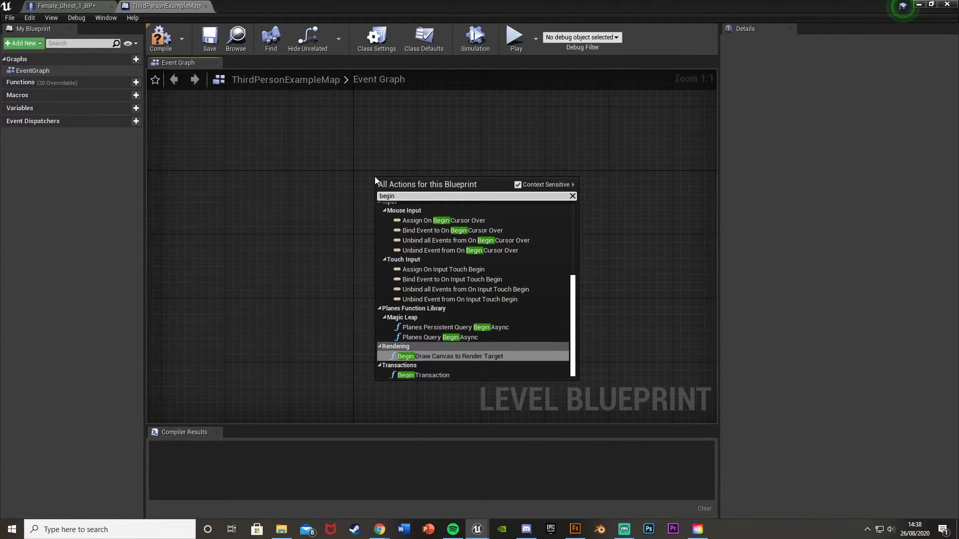
{"action": "type", "text": " on ove"}
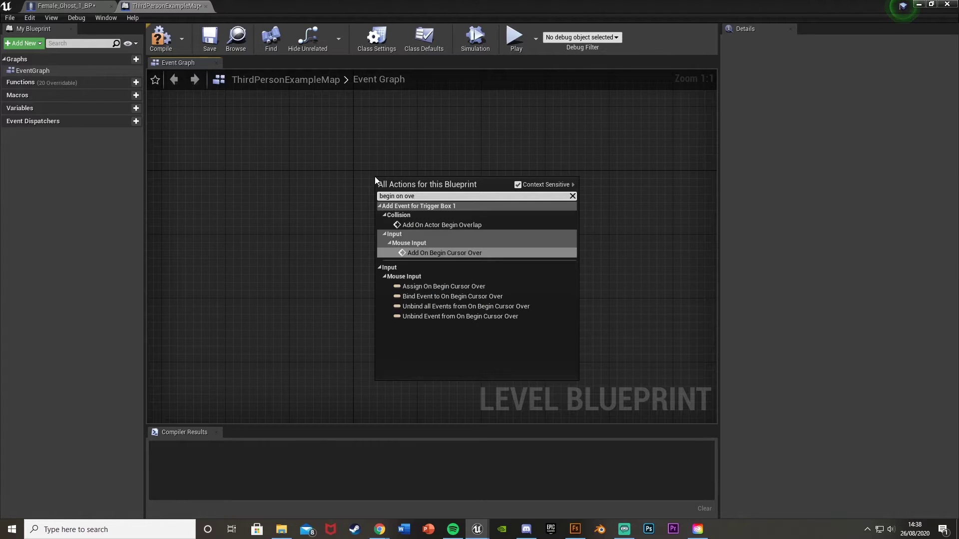
{"action": "left_click", "coordinate": [445, 224]}
{"action": "left_click_drag", "start_coordinate": [424, 184], "coordinate": [400, 179]}
{"action": "right_click_drag", "start_coordinate": [480, 224], "coordinate": [350, 259]}
Add a Cast To ThirdPersonCharacter node from the overlap event's Other Actor output and align it beside the event.
{"action": "left_click_drag", "start_coordinate": [349, 258], "coordinate": [418, 247]}
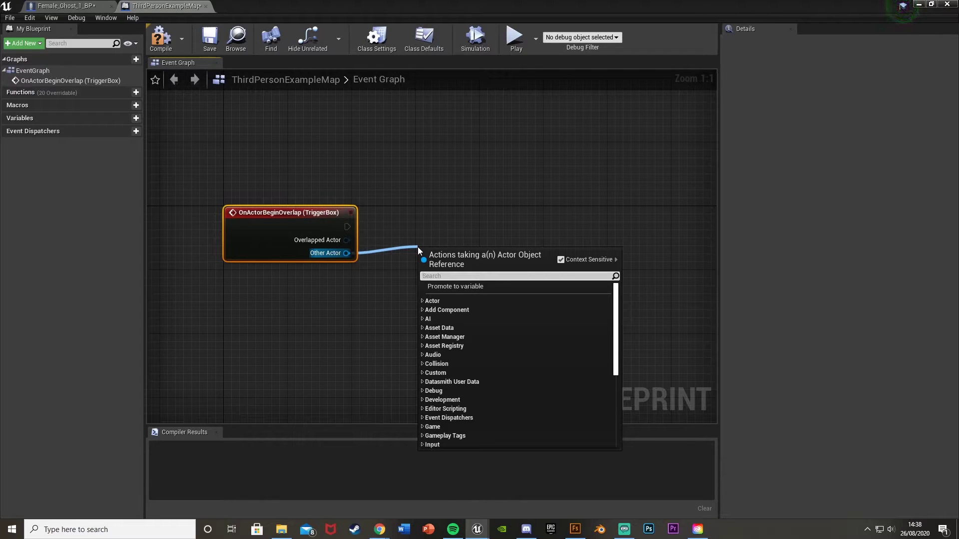
{"action": "type", "text": "cast to third"}
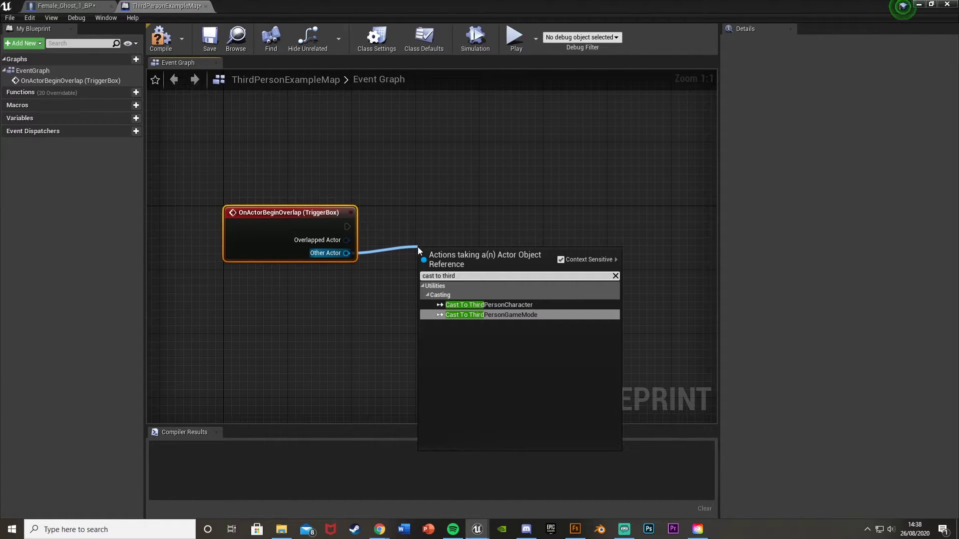
{"action": "key", "text": "Up"}
{"action": "key", "text": "Return"}
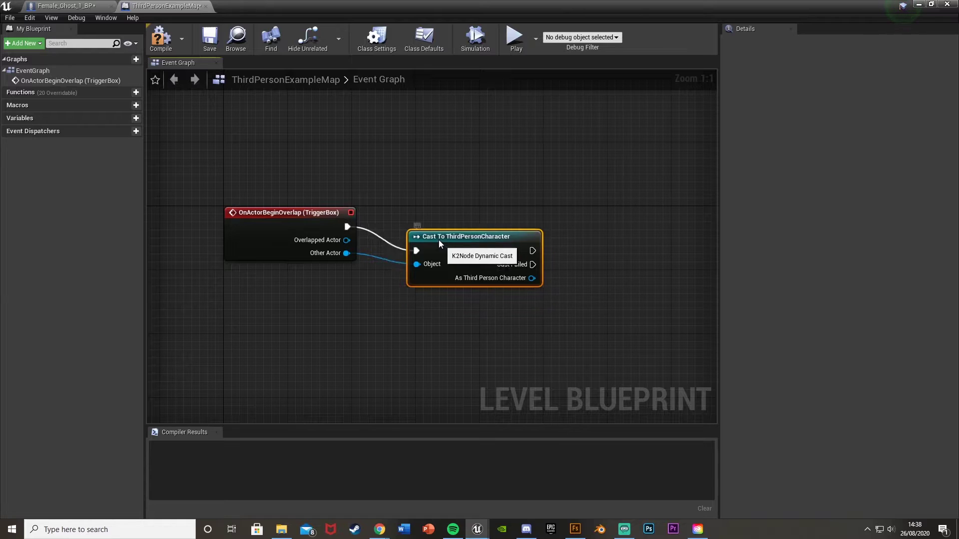
{"action": "left_click_drag", "start_coordinate": [423, 225], "coordinate": [412, 224]}
Add a Play Sound at Location node to the successful execution output of the ThirdPersonCharacter cast.
{"action": "right_click_drag", "start_coordinate": [471, 228], "coordinate": [387, 257]}
{"action": "left_click_drag", "start_coordinate": [391, 230], "coordinate": [481, 230]}
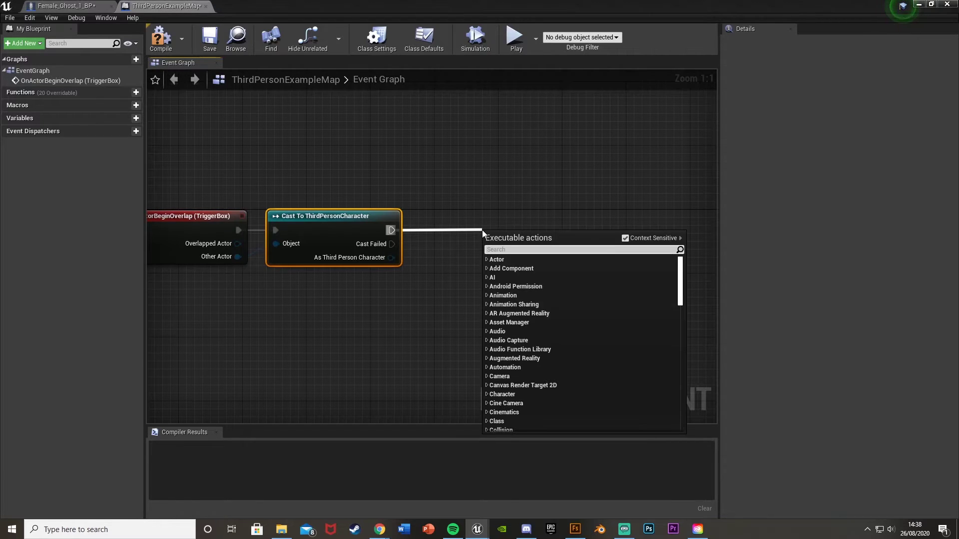
{"action": "type", "text": "play sound at"}
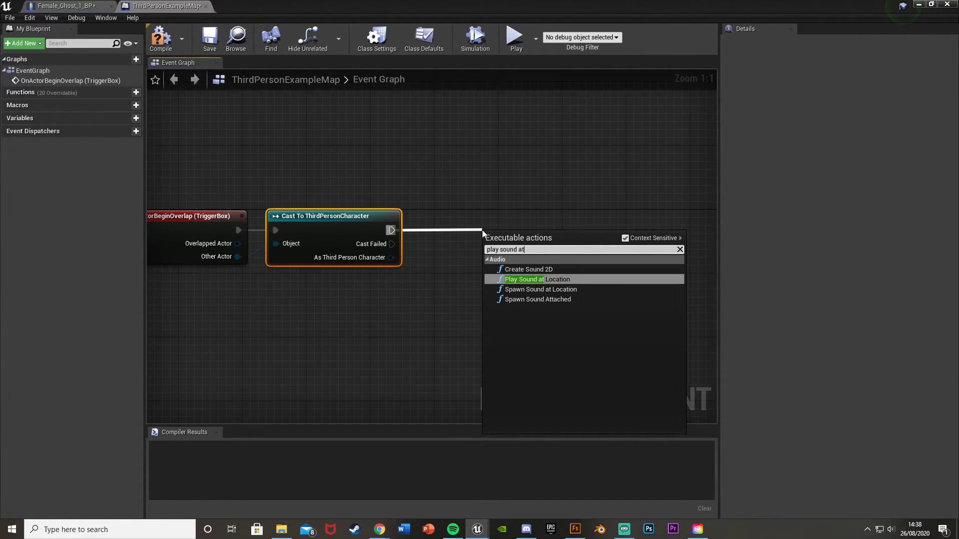
{"action": "key", "text": "Return"}
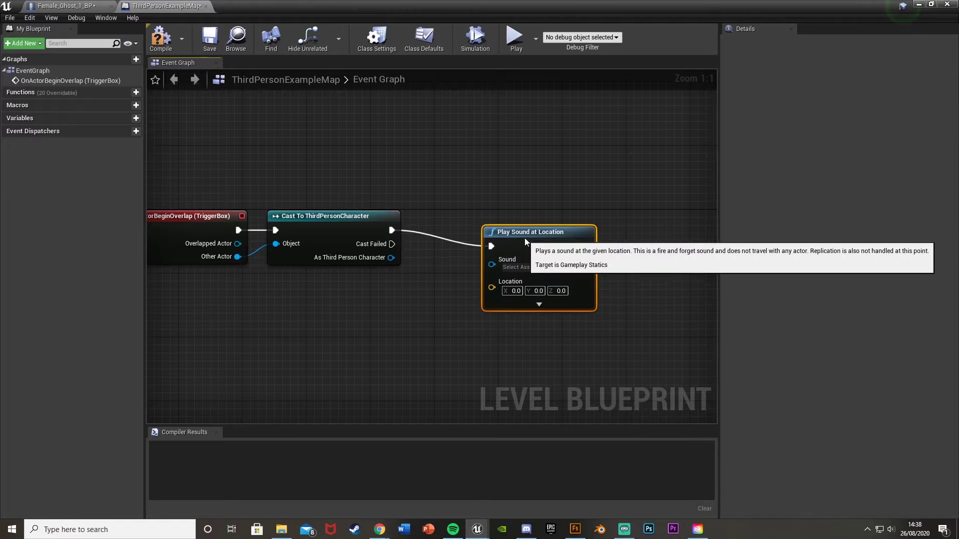
Assign Jumpscare_SFX as the sound of the Play Sound at Location node and move the node farther from the cast node.
{"action": "left_click", "coordinate": [542, 252]}
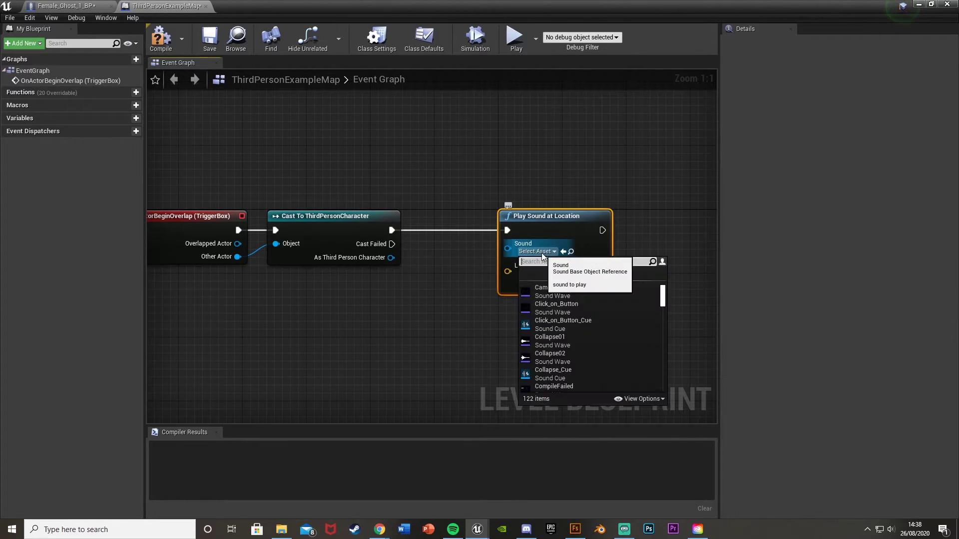
{"action": "type", "text": "jum"}
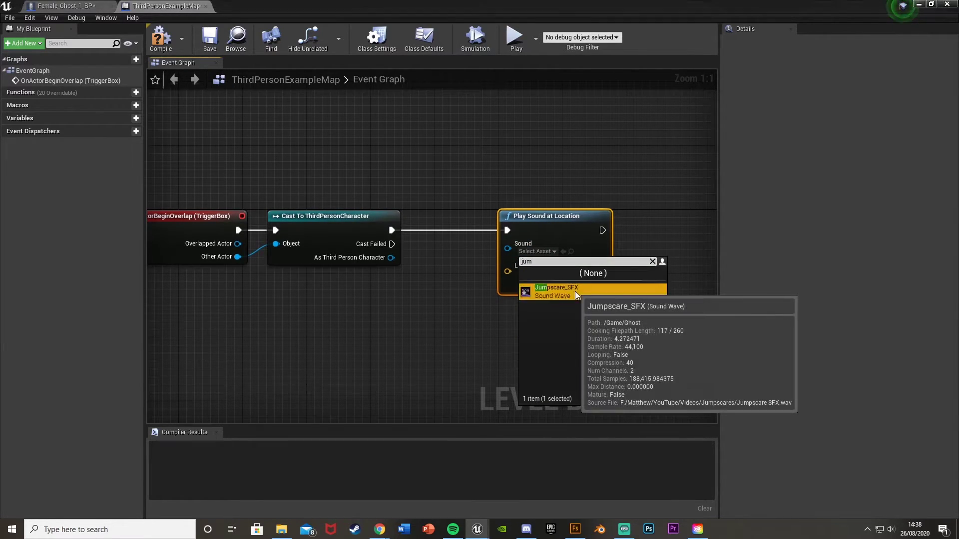
{"action": "left_click", "coordinate": [574, 292]}
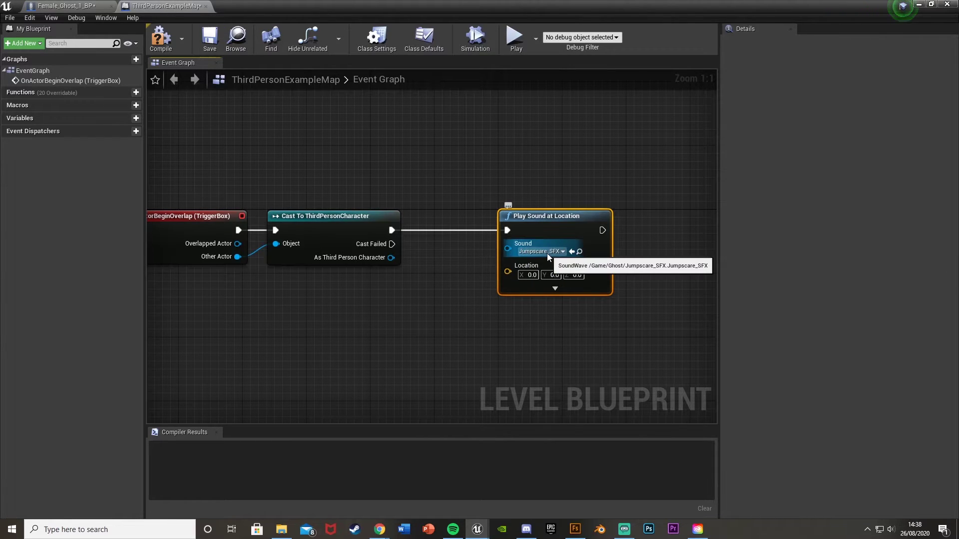
{"action": "left_click_drag", "start_coordinate": [549, 215], "coordinate": [614, 216]}
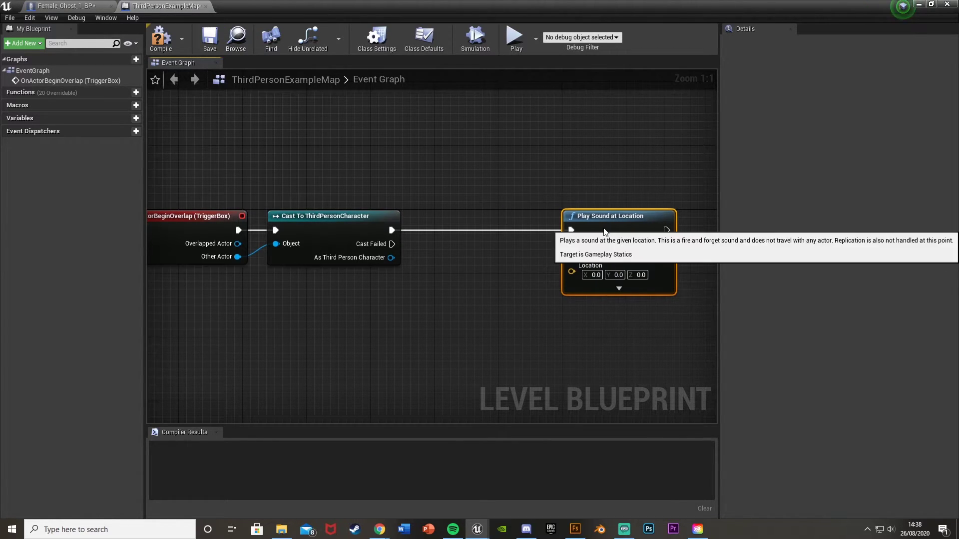
Add a GetActorLocation node from As Third Person Character, wire it to the sound node's Location and tidy the layout.
{"action": "left_click_drag", "start_coordinate": [391, 258], "coordinate": [414, 310]}
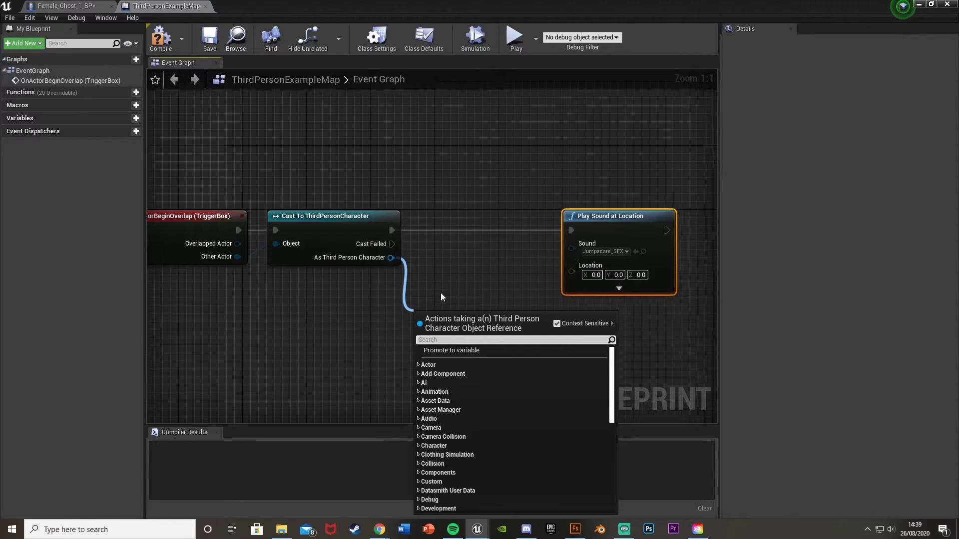
{"action": "type", "text": "get actor loca"}
{"action": "key", "text": "Return"}
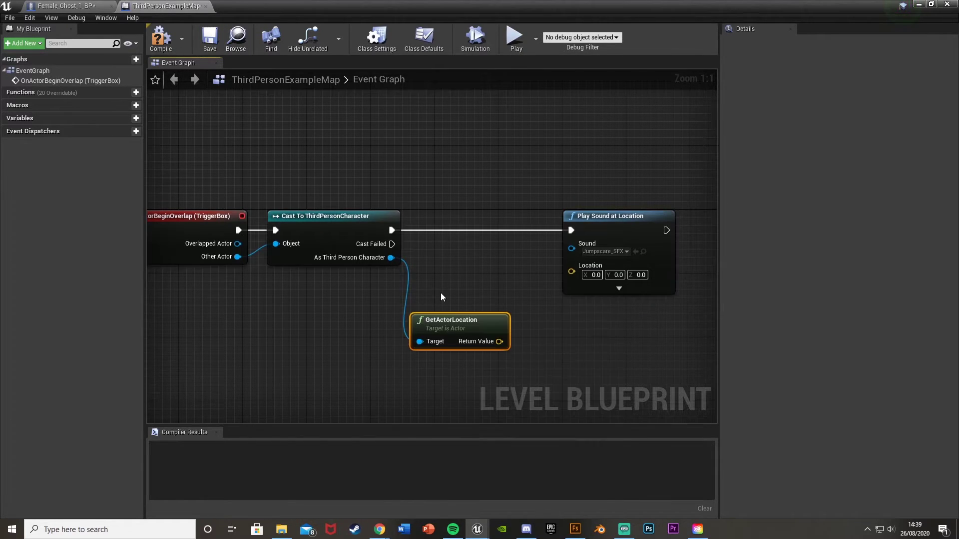
{"action": "left_click_drag", "start_coordinate": [499, 341], "coordinate": [570, 271]}
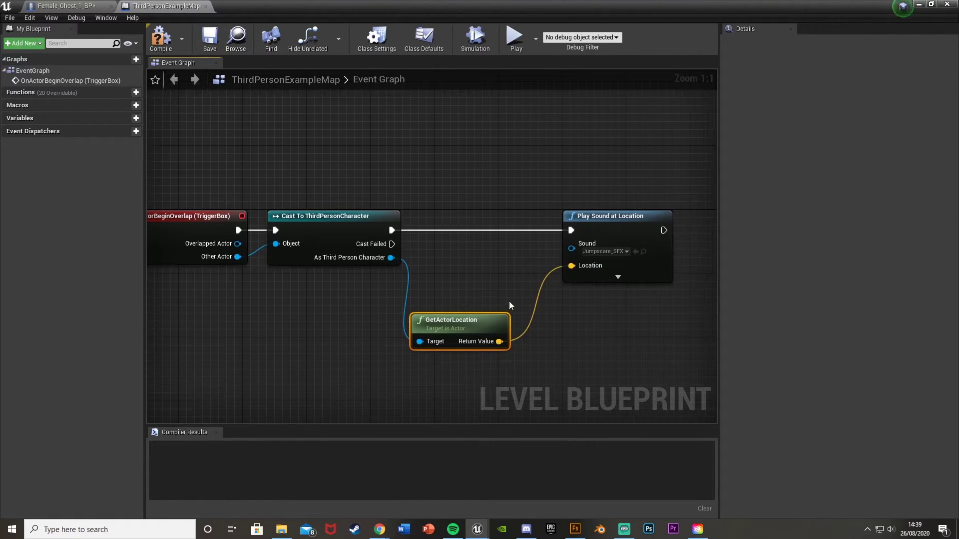
{"action": "left_click_drag", "start_coordinate": [454, 325], "coordinate": [460, 277]}
{"action": "left_click_drag", "start_coordinate": [612, 229], "coordinate": [592, 228]}
Add a Get All Actors Of Class node after Play Sound at Location with Female_Ghost_1_BP as its actor class.
{"action": "right_click_drag", "start_coordinate": [592, 228], "coordinate": [447, 228]}
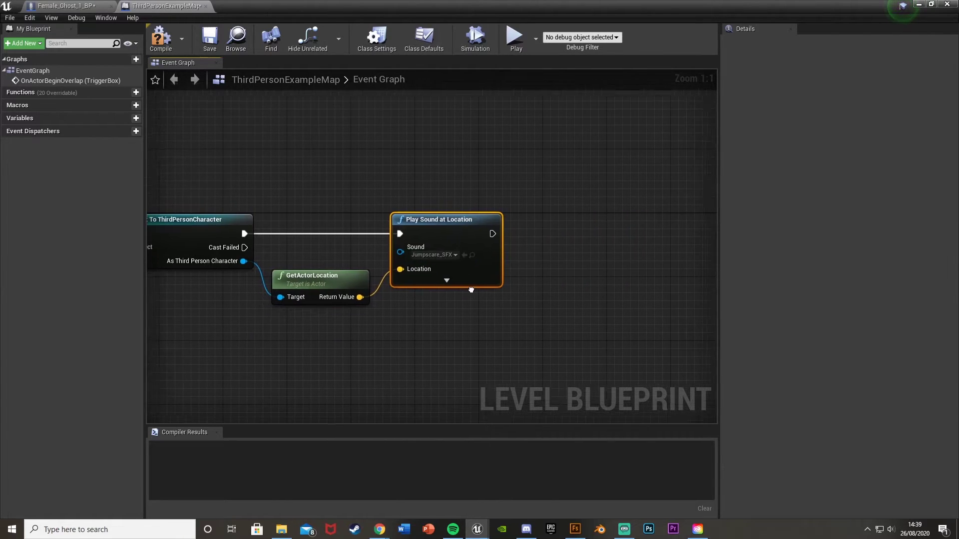
{"action": "right_click_drag", "start_coordinate": [472, 285], "coordinate": [344, 280]}
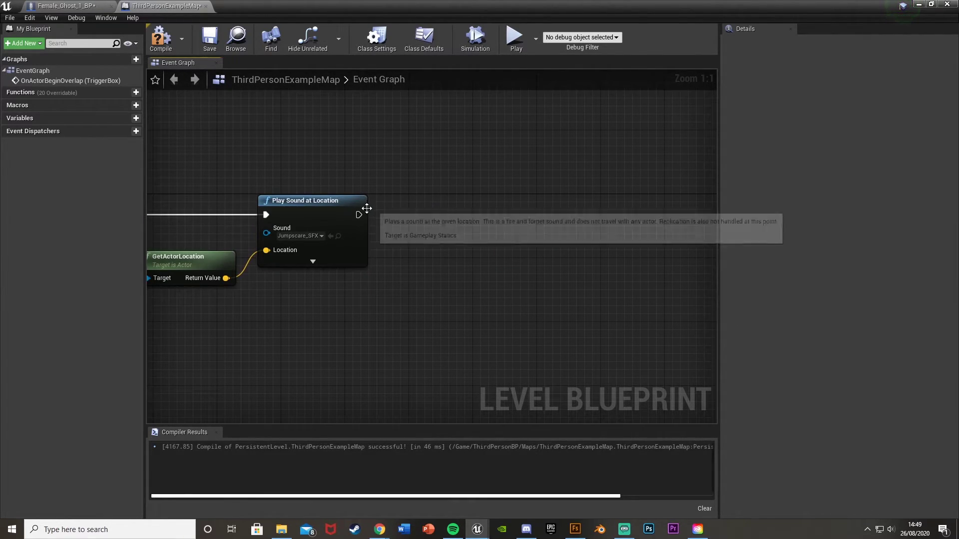
{"action": "left_click_drag", "start_coordinate": [361, 212], "coordinate": [416, 215]}
{"action": "type", "text": "get all actors"}
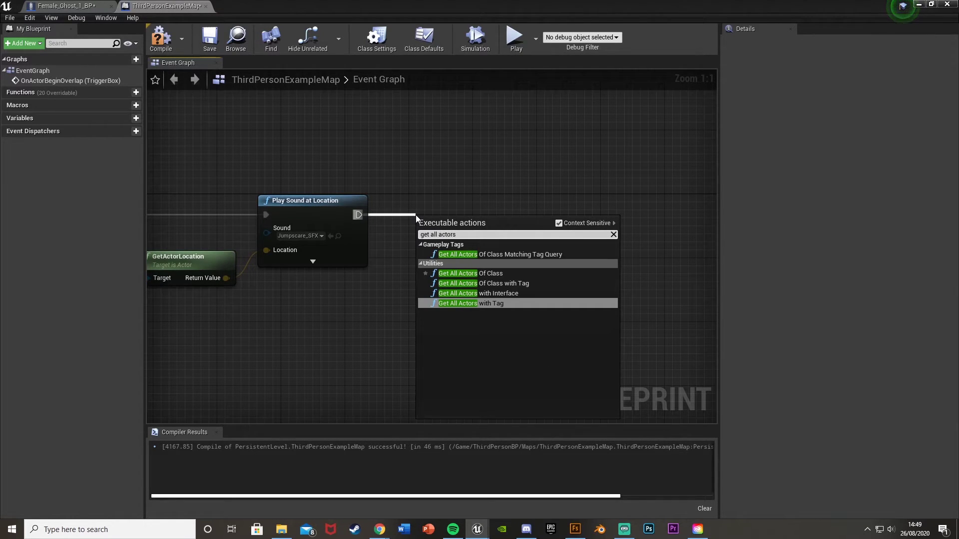
{"action": "left_click", "coordinate": [452, 273]}
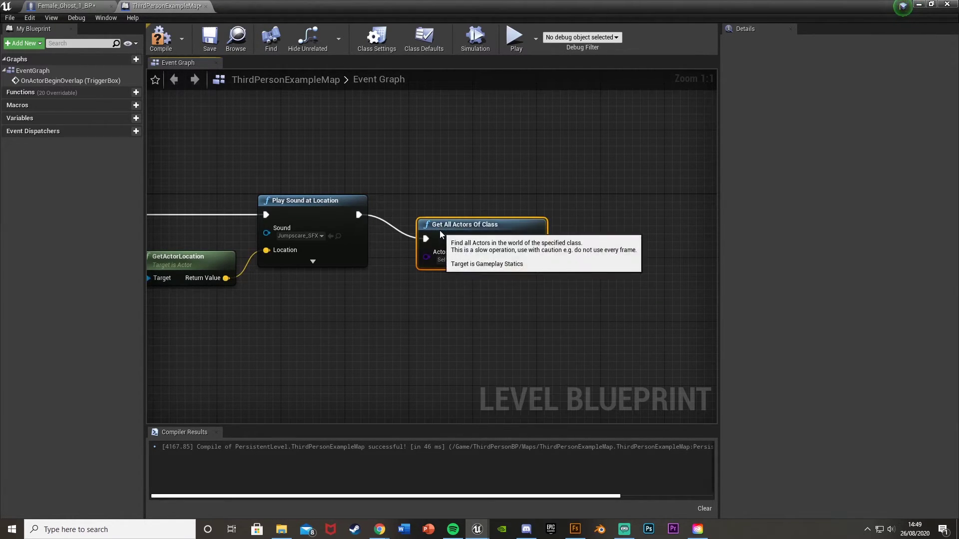
{"action": "left_click", "coordinate": [444, 236]}
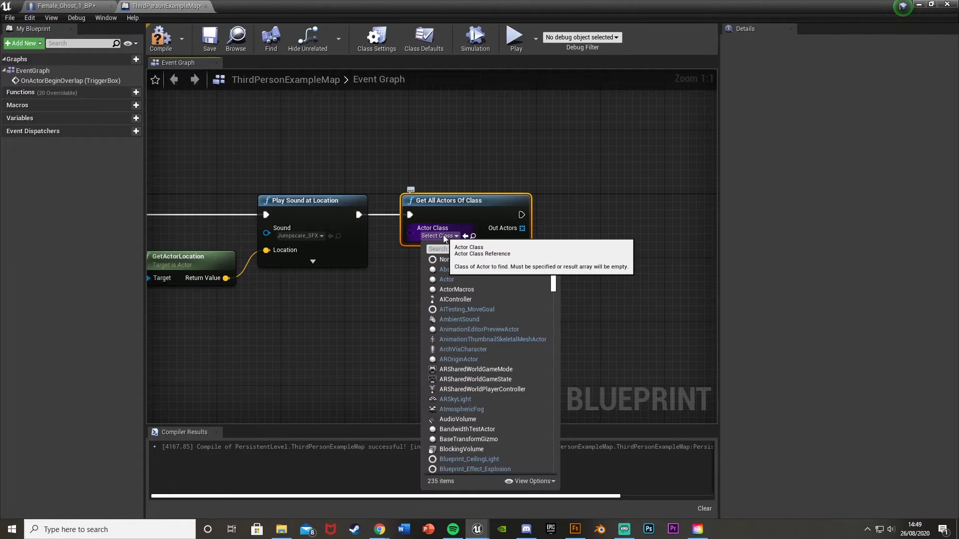
{"action": "type", "text": "femal"}
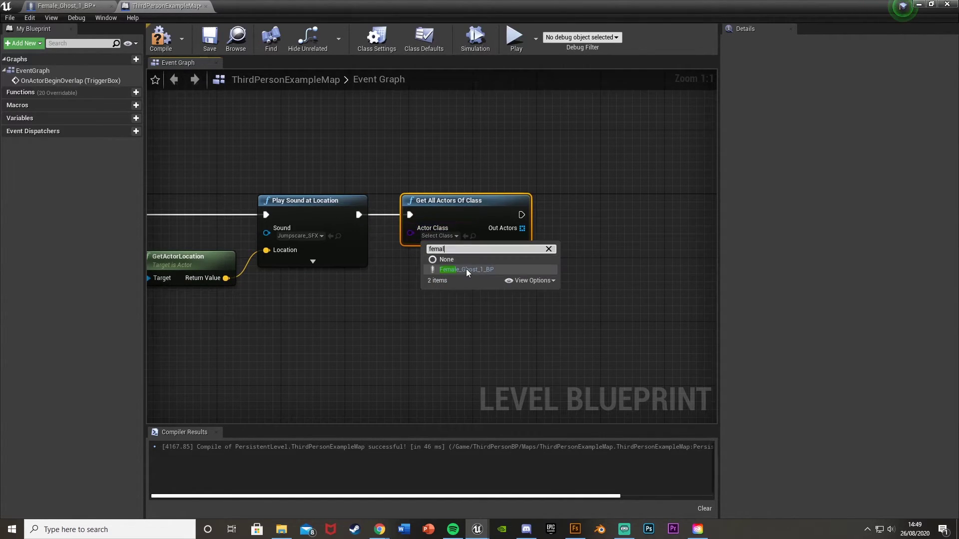
{"action": "left_click", "coordinate": [467, 272]}
Add a Get (a copy) node from the Out Actors array and place it beside the Get All Actors Of Class node.
{"action": "right_click_drag", "start_coordinate": [513, 225], "coordinate": [358, 222]}
{"action": "left_click_drag", "start_coordinate": [358, 223], "coordinate": [391, 226]}
{"action": "type", "text": "get"}
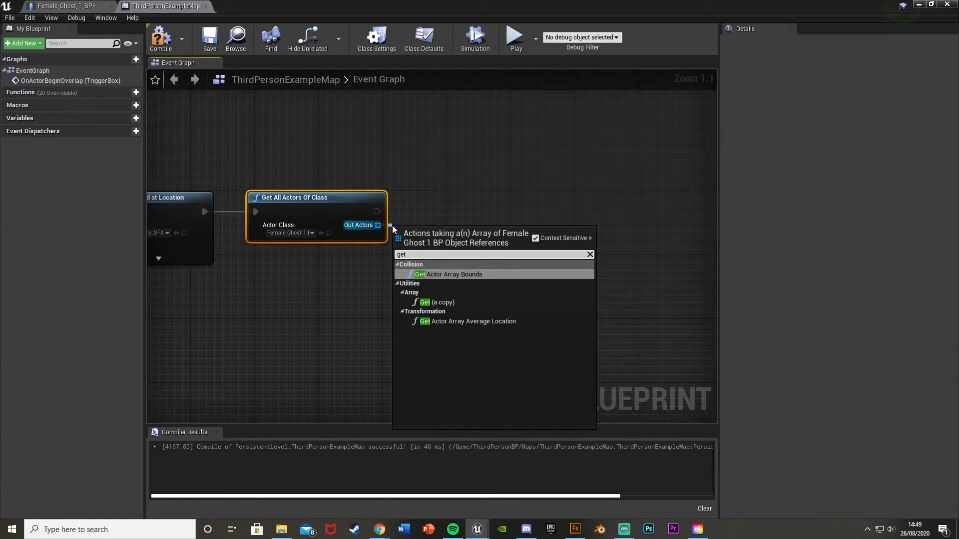
{"action": "left_click", "coordinate": [447, 303]}
{"action": "left_click_drag", "start_coordinate": [428, 230], "coordinate": [439, 225]}
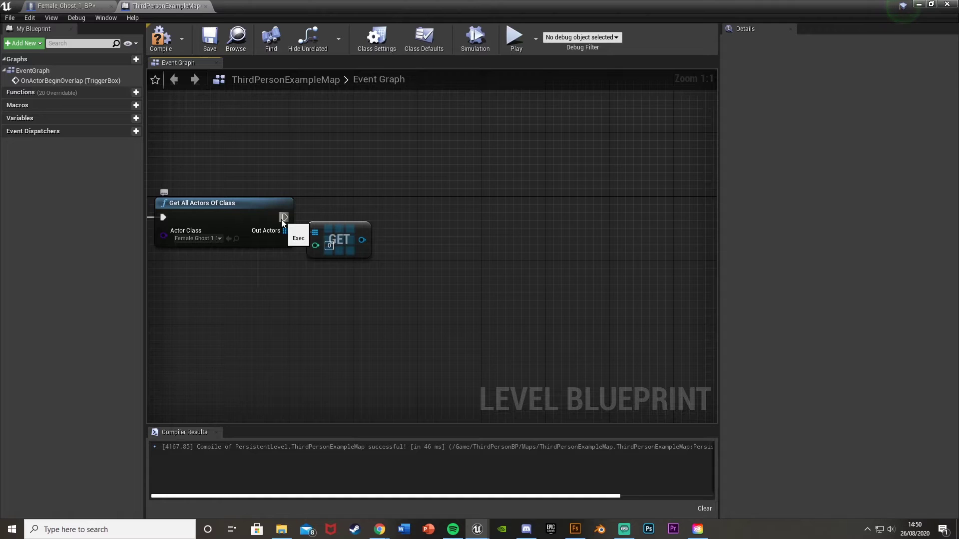
Add an AI MoveTo node after Get All Actors Of Class and connect the Get output to its Pawn input.
{"action": "left_click_drag", "start_coordinate": [282, 218], "coordinate": [434, 216]}
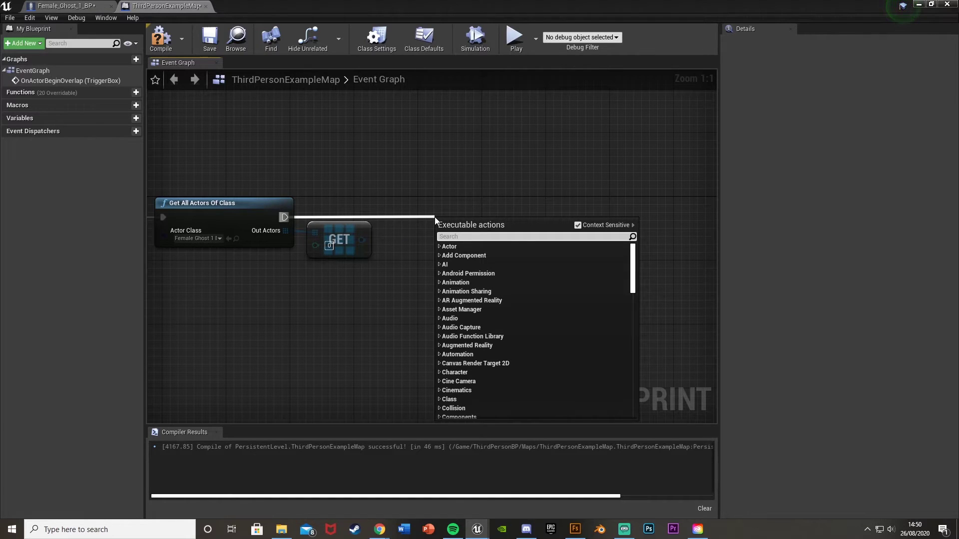
{"action": "type", "text": "ai move to"}
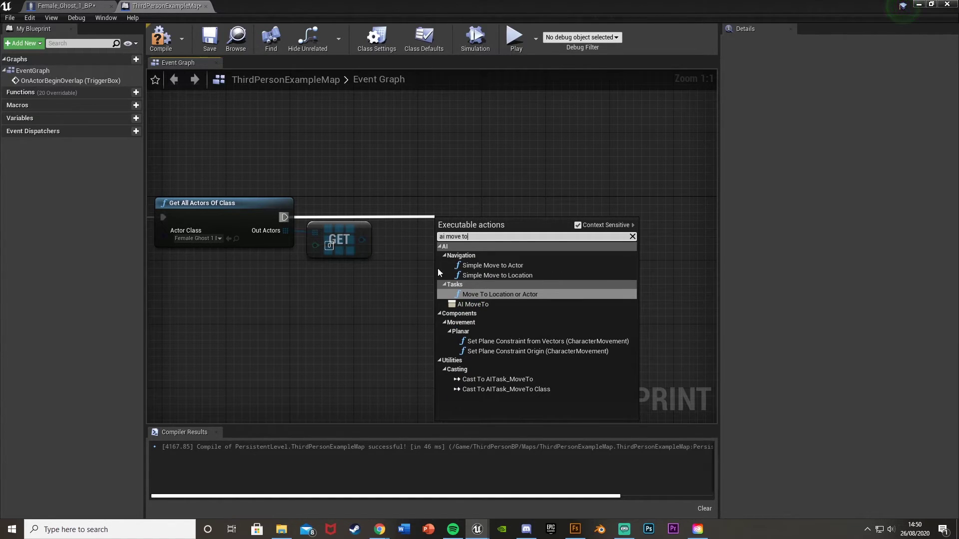
{"action": "left_click", "coordinate": [456, 304]}
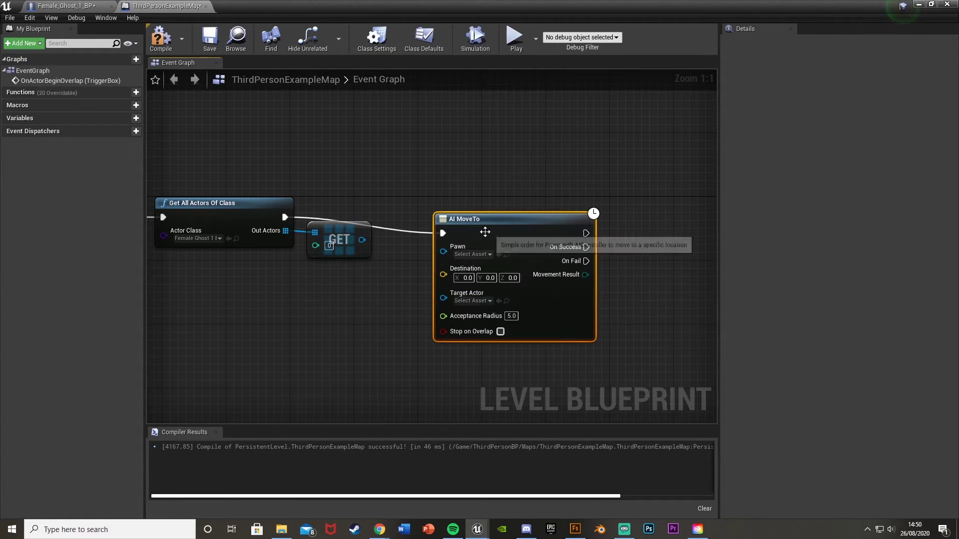
{"action": "left_click_drag", "start_coordinate": [362, 239], "coordinate": [431, 231]}
{"action": "left_click_drag", "start_coordinate": [490, 214], "coordinate": [482, 215]}
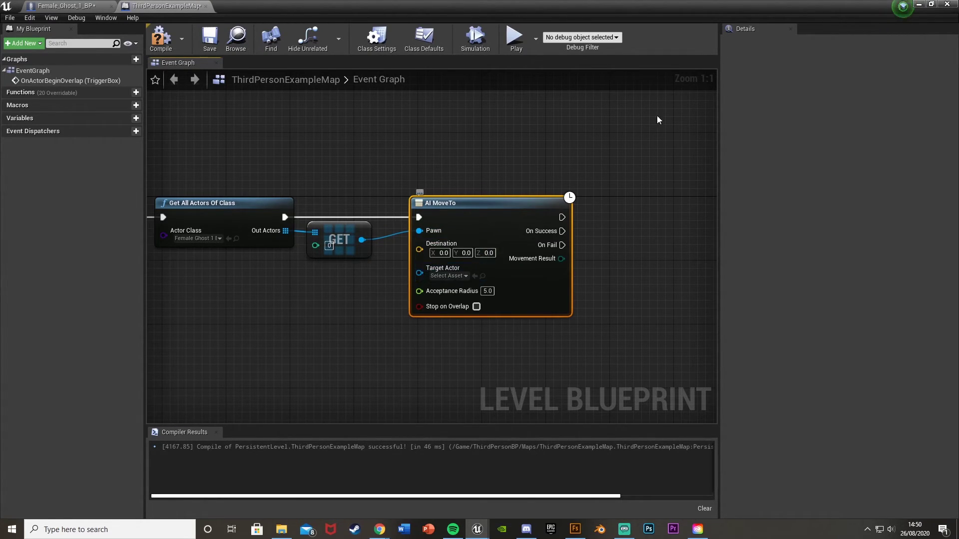
Restore the Level Blueprint window to a narrower, taller size and minimize it to reach the level viewport.
{"action": "left_click", "coordinate": [932, 5]}
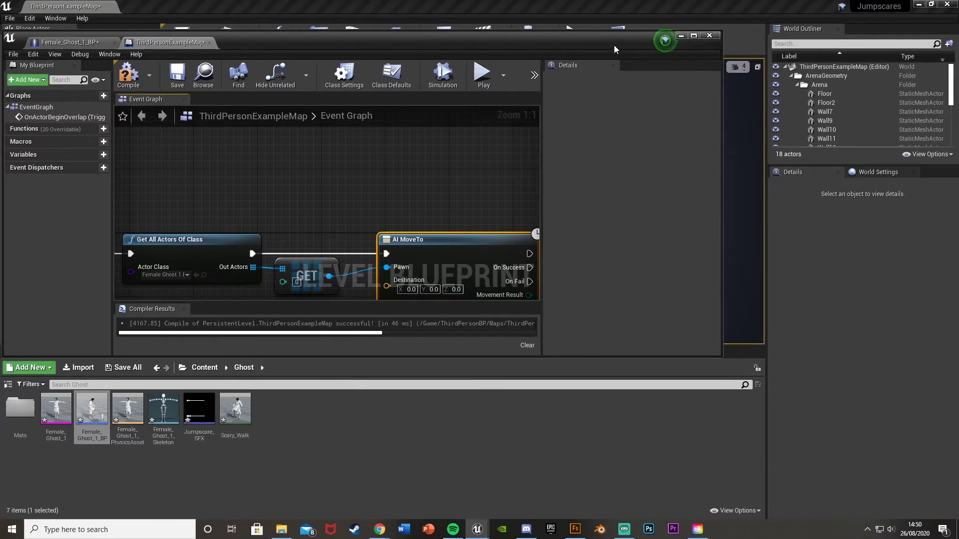
{"action": "left_click_drag", "start_coordinate": [614, 45], "coordinate": [612, 35]}
{"action": "left_click_drag", "start_coordinate": [723, 350], "coordinate": [478, 490]}
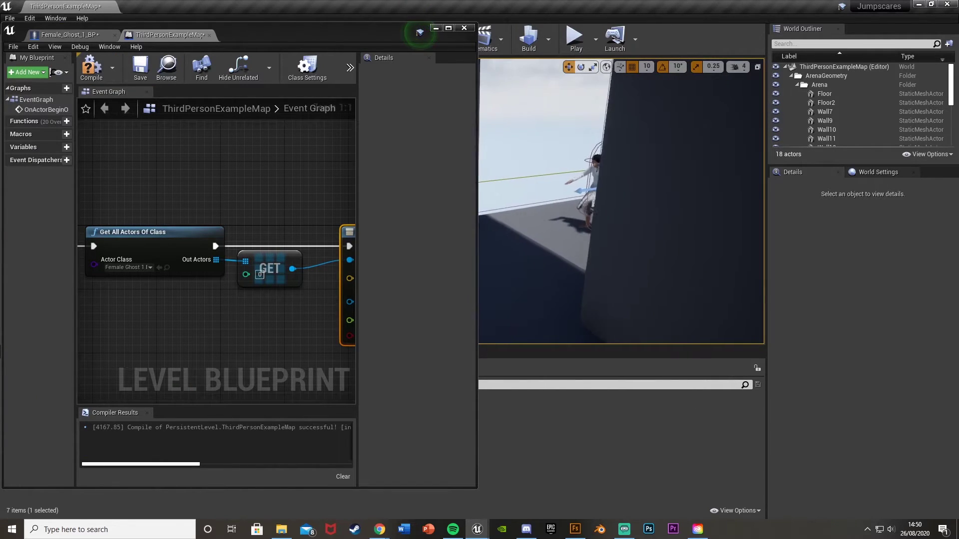
{"action": "left_click", "coordinate": [436, 29]}
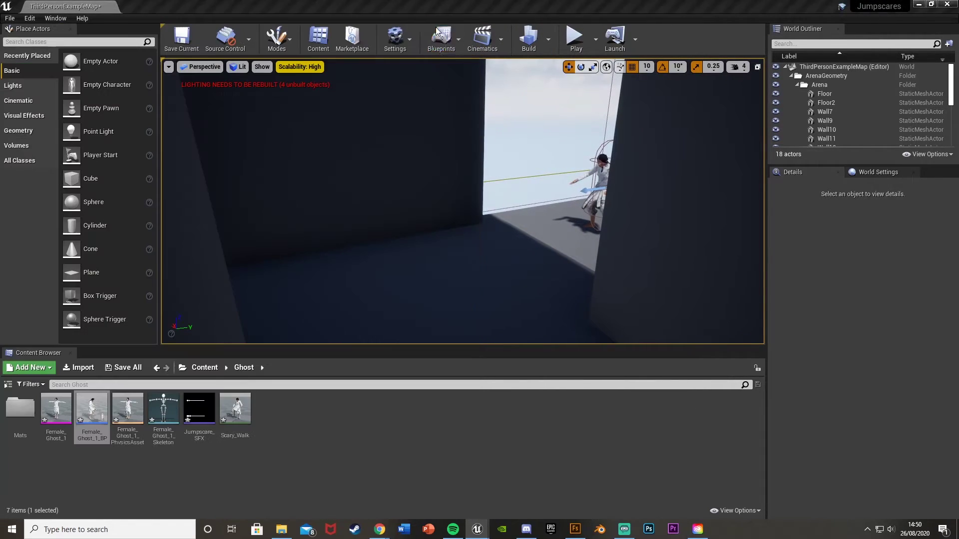
Move the Female_Ghost_1_BP actor along Y to 920, across to the opposite side of the corridor.
{"action": "left_click", "coordinate": [595, 189]}
{"action": "mouse_move", "coordinate": [594, 189]}
{"action": "right_mouse_down"}
{"action": "mouse_move", "coordinate": [632, 171]}
{"action": "mouse_move", "coordinate": [599, 184]}
{"action": "right_mouse_up"}
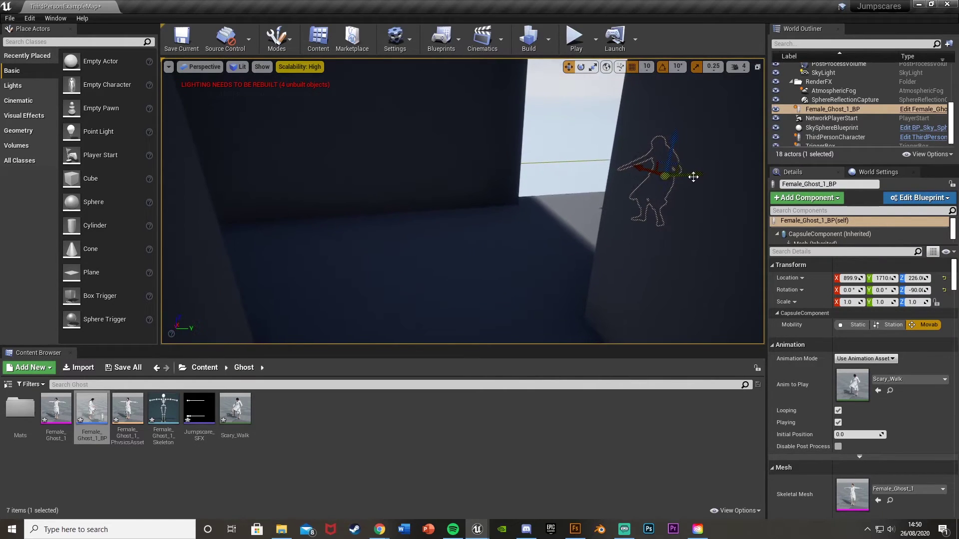
{"action": "left_click_drag", "start_coordinate": [694, 177], "coordinate": [218, 203]}
{"action": "mouse_move", "coordinate": [218, 204]}
{"action": "right_mouse_down"}
{"action": "mouse_move", "coordinate": [174, 202]}
{"action": "mouse_move", "coordinate": [205, 204]}
{"action": "right_mouse_up"}
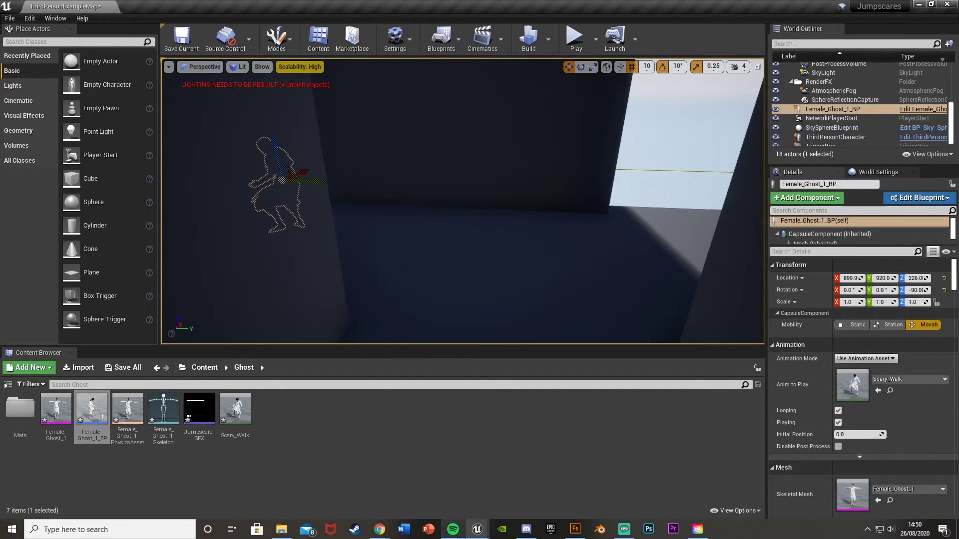
Return to the Level Blueprint and set the AI MoveTo destination to X 899.900024, Y 920.0, Z 266.0.
{"action": "mouse_move", "coordinate": [477, 529]}
{"action": "left_click", "coordinate": [517, 499]}
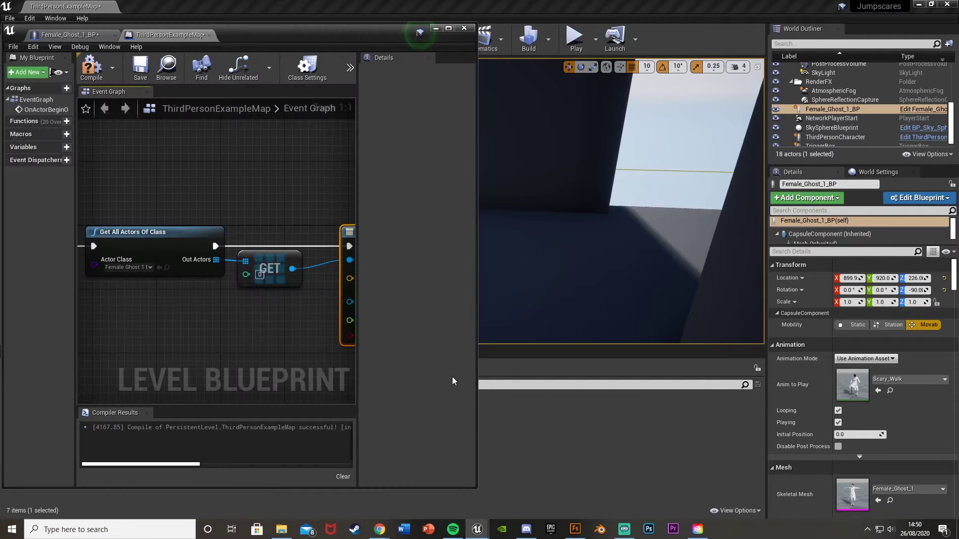
{"action": "right_click_drag", "start_coordinate": [313, 227], "coordinate": [166, 195]}
{"action": "left_click", "coordinate": [227, 251]}
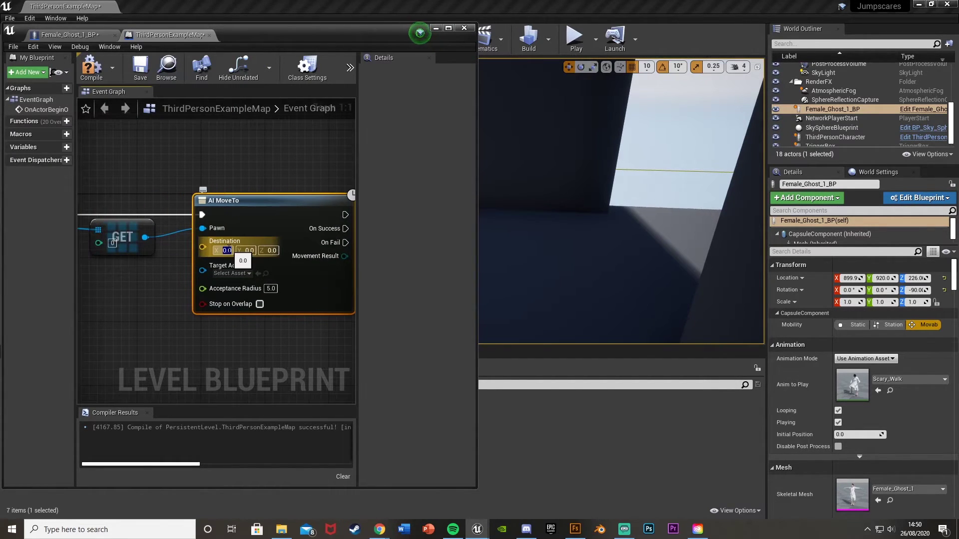
{"action": "type", "text": "899.900024"}
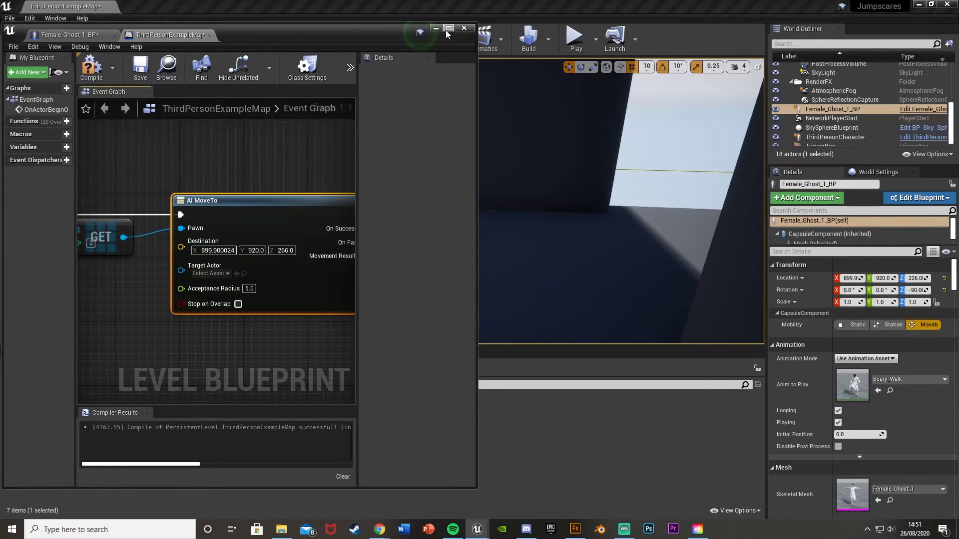
Move the ghost actor back along Y to about 1660, on its starting side of the corridor.
{"action": "right_click_drag", "start_coordinate": [621, 230], "coordinate": [564, 231]}
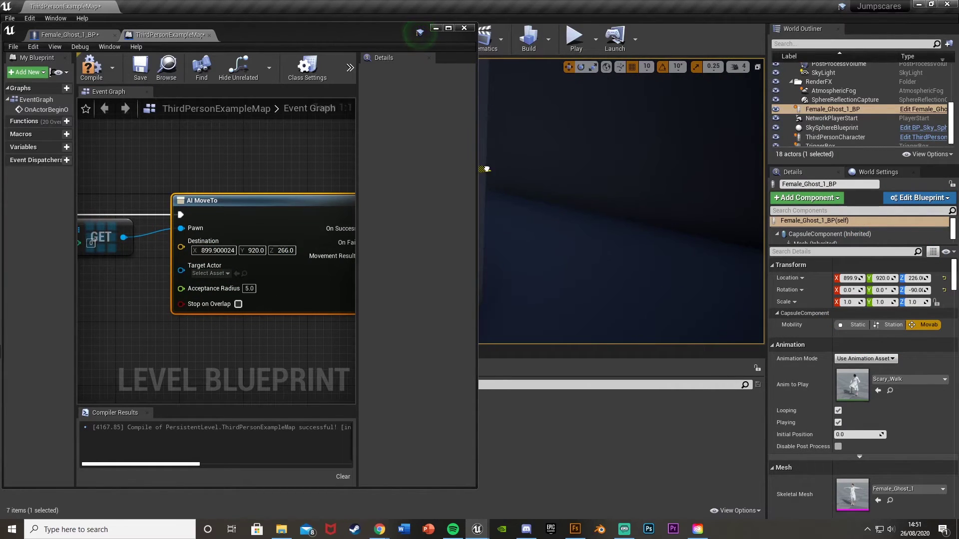
{"action": "left_click_drag", "start_coordinate": [487, 169], "coordinate": [761, 249]}
{"action": "right_click_drag", "start_coordinate": [650, 220], "coordinate": [725, 220]}
{"action": "left_click_drag", "start_coordinate": [556, 185], "coordinate": [661, 181]}
Maximize the Level Blueprint window and compile the blueprint.
{"action": "left_click", "coordinate": [449, 29]}
{"action": "right_click_drag", "start_coordinate": [409, 265], "coordinate": [573, 264]}
{"action": "scroll", "coordinate": [573, 265], "scroll_direction": "down", "scroll_amount": 1}
{"action": "left_click", "coordinate": [165, 43]}
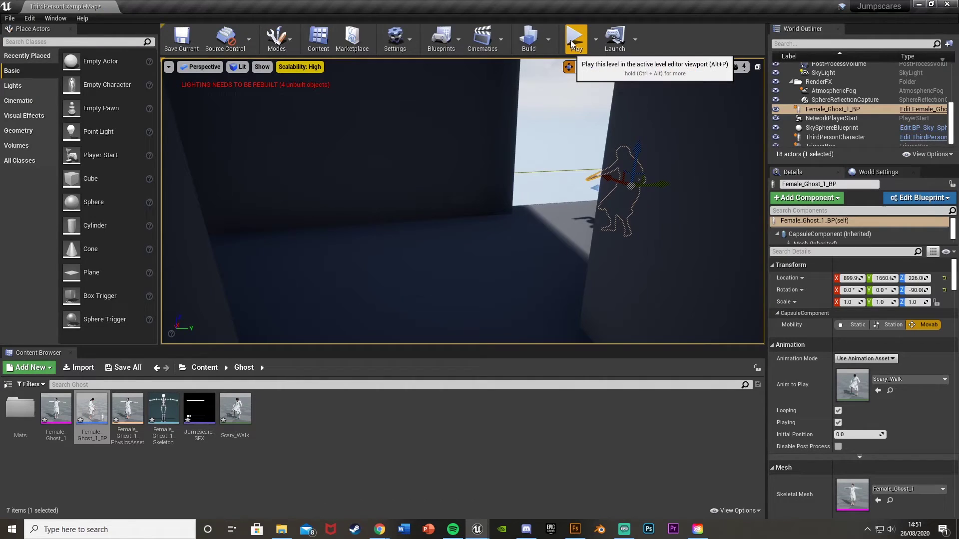
Play the level, walk down the corridor through the trigger box to test the ghost jumpscare, and end the session.
{"action": "left_click", "coordinate": [577, 36]}
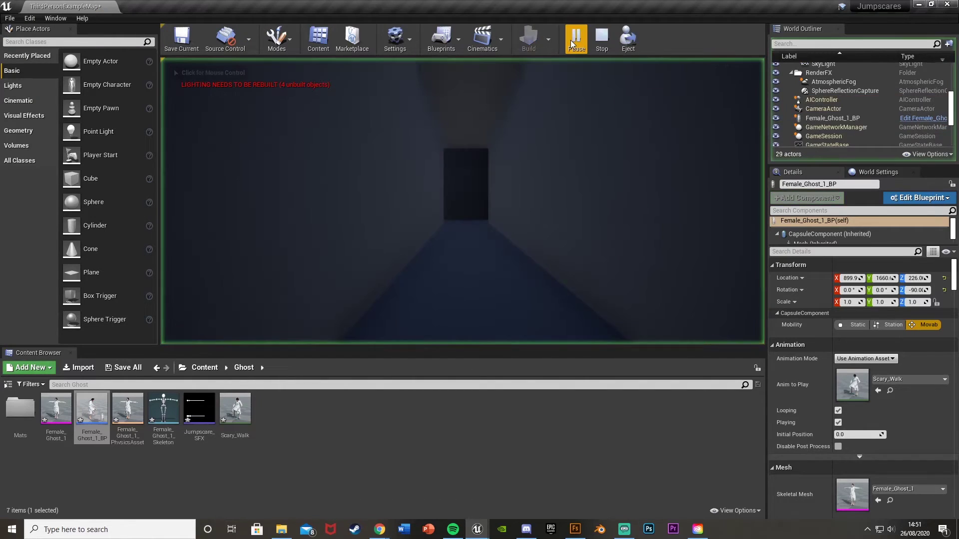
{"action": "key", "text": "w"}
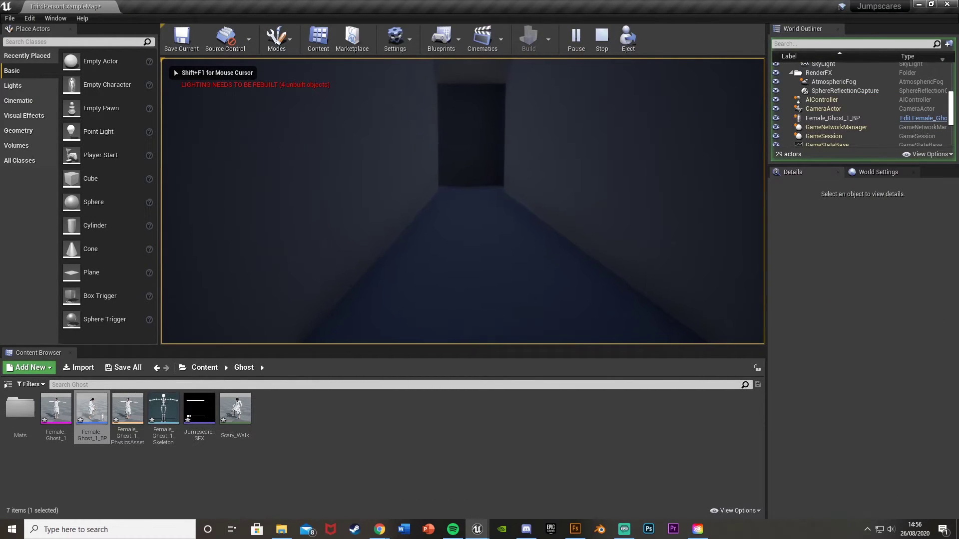
{"action": "key", "text": "w"}
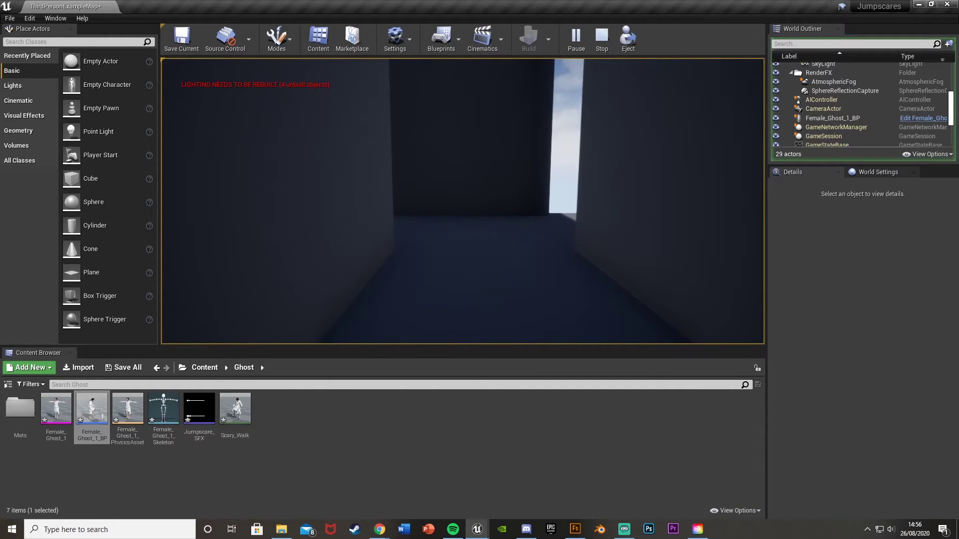
{"action": "key", "text": "w"}
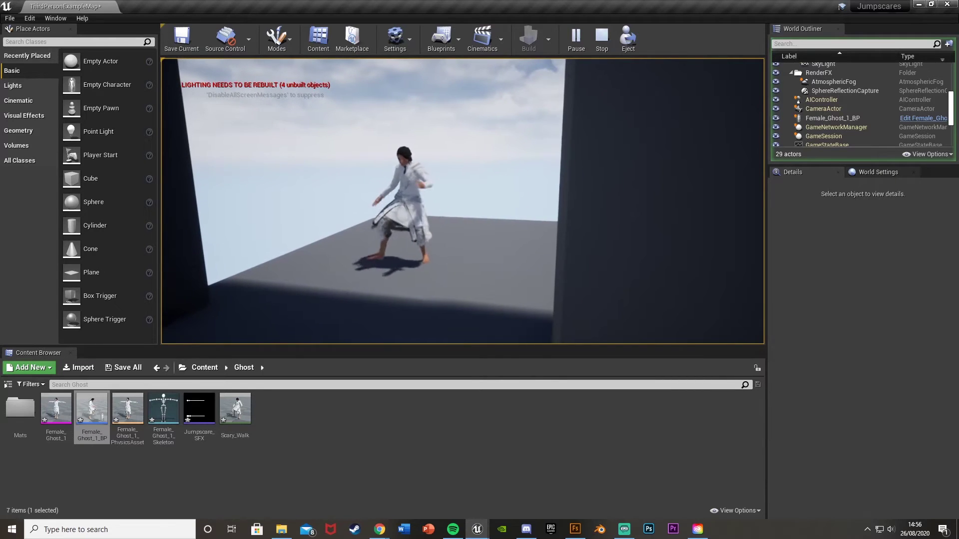
{"action": "key", "text": "Escape"}
Find the Nav Mesh Bounds Volume among the placeable actors and place one in the corridor.
{"action": "right_click_drag", "start_coordinate": [622, 226], "coordinate": [434, 230]}
{"action": "left_click", "coordinate": [90, 45]}
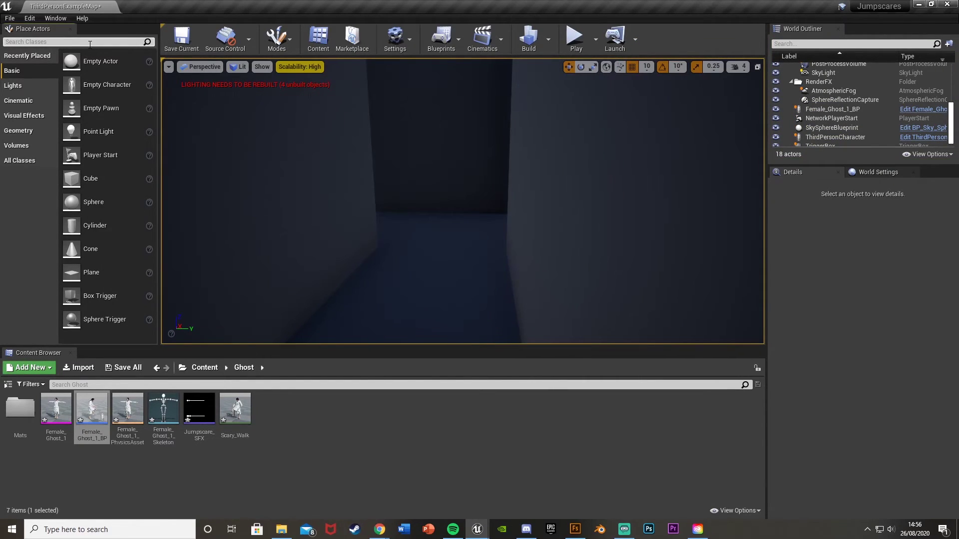
{"action": "type", "text": "nav"}
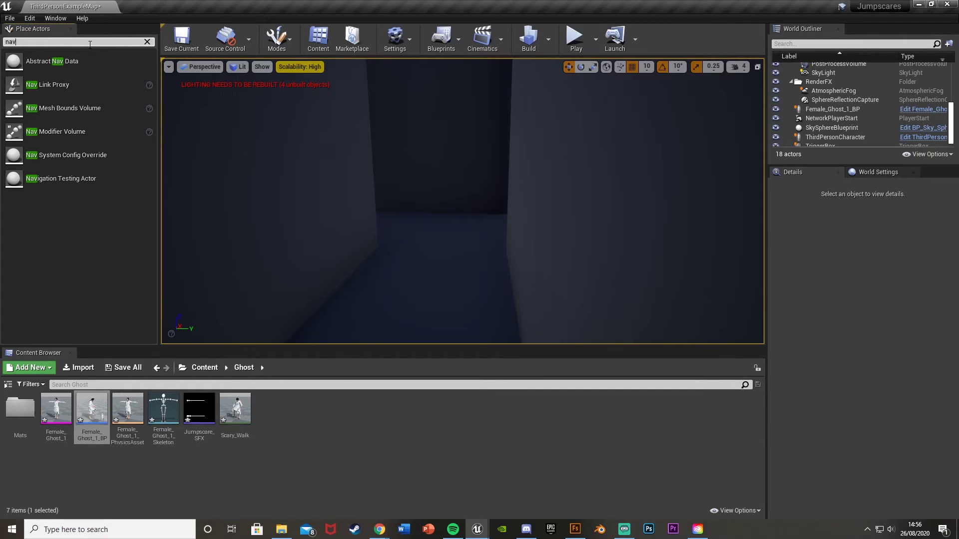
{"action": "left_click_drag", "start_coordinate": [74, 108], "coordinate": [439, 236]}
{"action": "right_click_drag", "start_coordinate": [439, 235], "coordinate": [380, 235]}
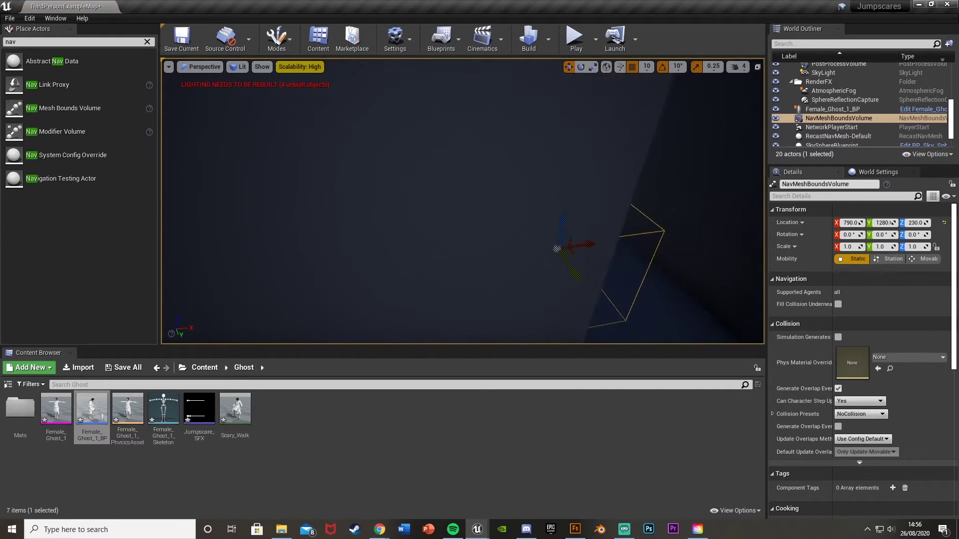
Move the nav mesh volume along X to about 880 and scale it to X 4.75 and Y 7.0, then clear the actor search.
{"action": "key", "text": "f"}
{"action": "left_click_drag", "start_coordinate": [507, 216], "coordinate": [536, 214]}
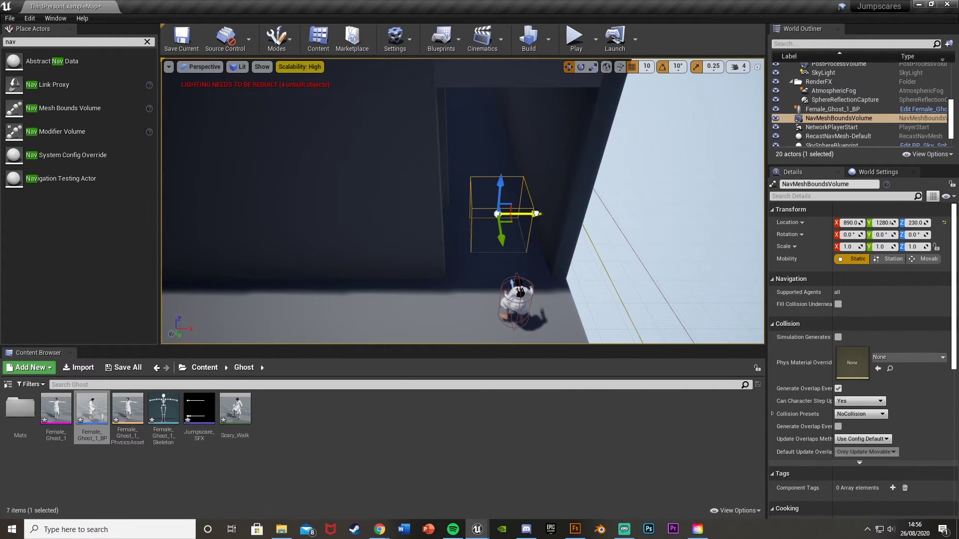
{"action": "key", "text": "r"}
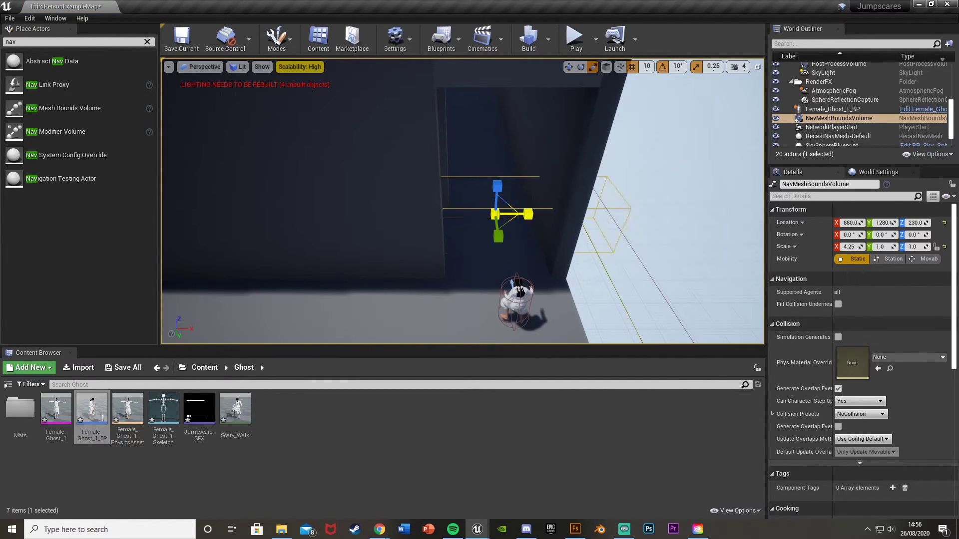
{"action": "left_click_drag", "start_coordinate": [501, 232], "coordinate": [490, 208]}
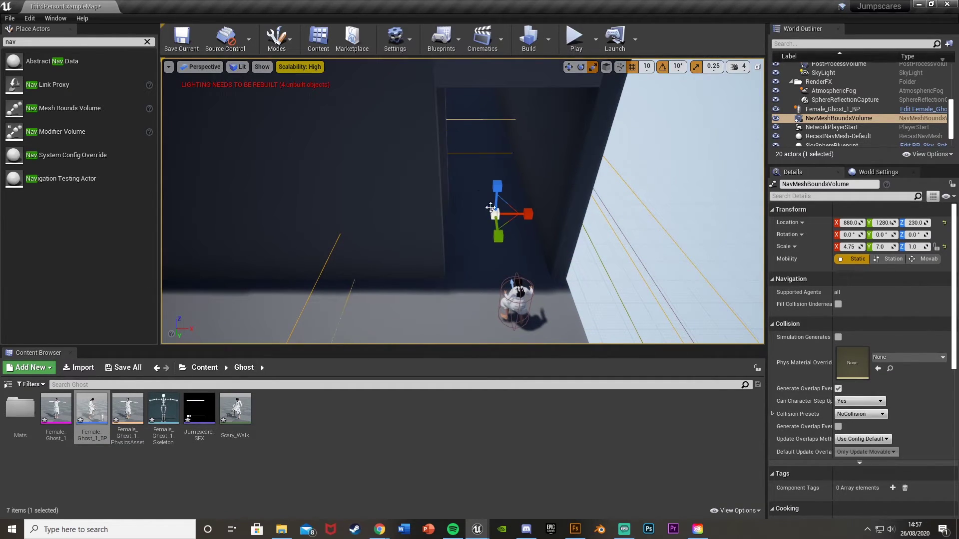
{"action": "left_click", "coordinate": [147, 41]}
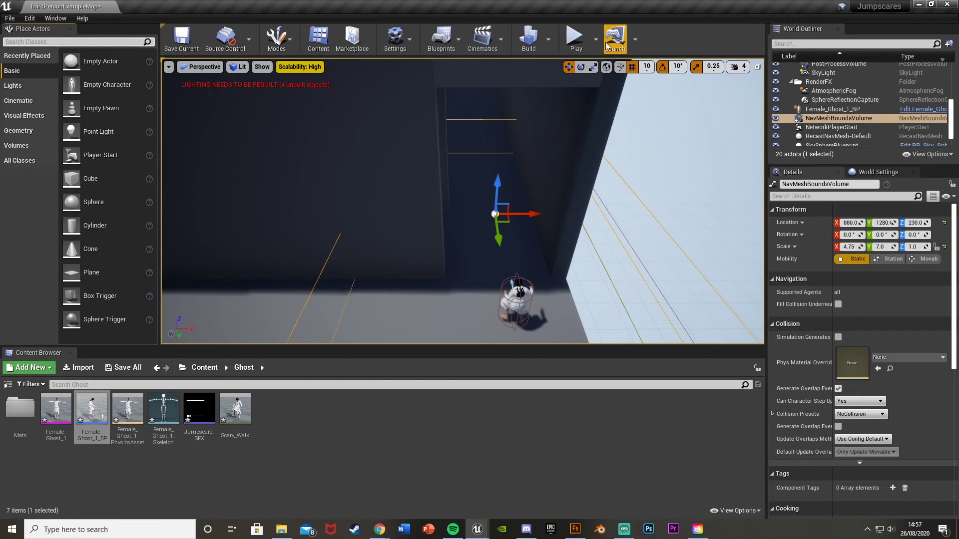
Play the level and walk down the corridor to test the ghost's movement with the nav mesh volume in place, ending the session.
{"action": "left_click", "coordinate": [577, 45]}
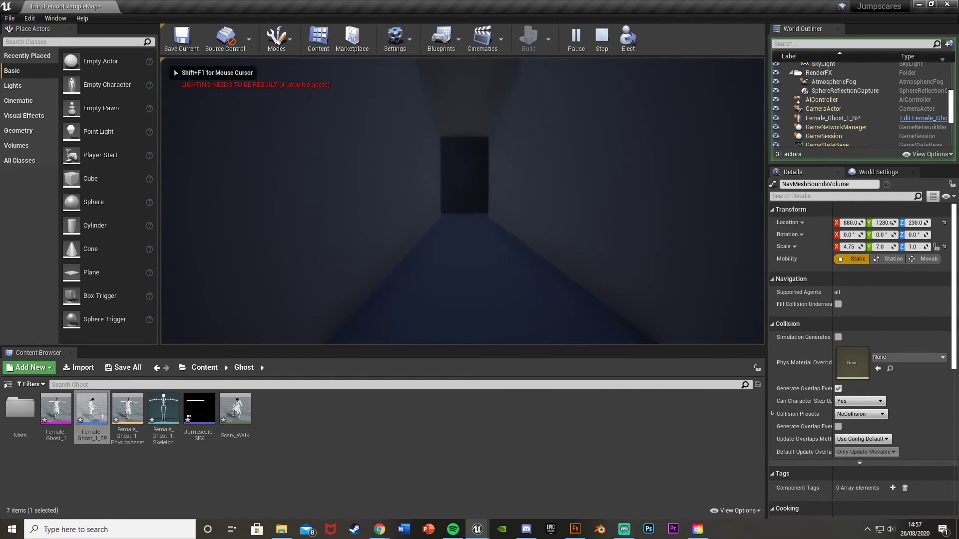
{"action": "key", "text": "w"}
{"action": "key", "text": "w"}
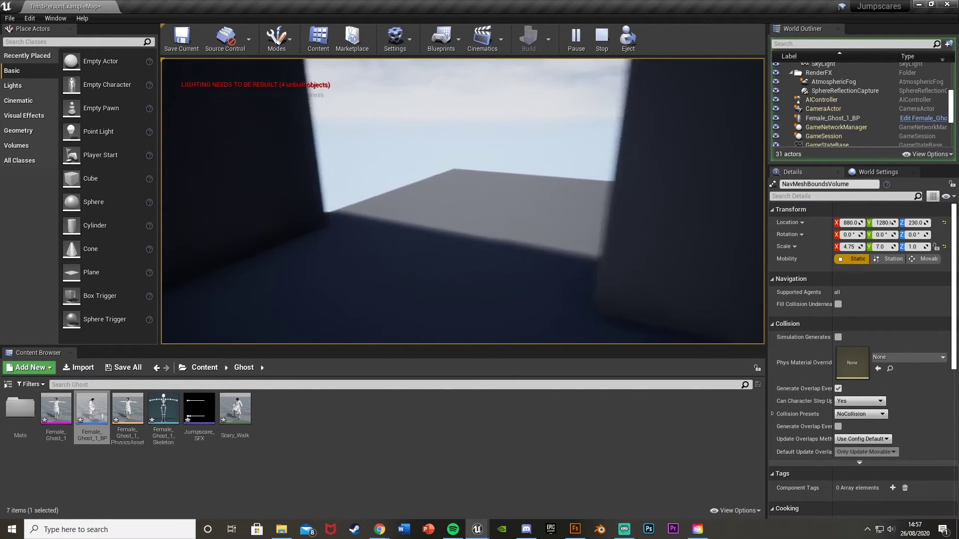
{"action": "key", "text": "Escape"}
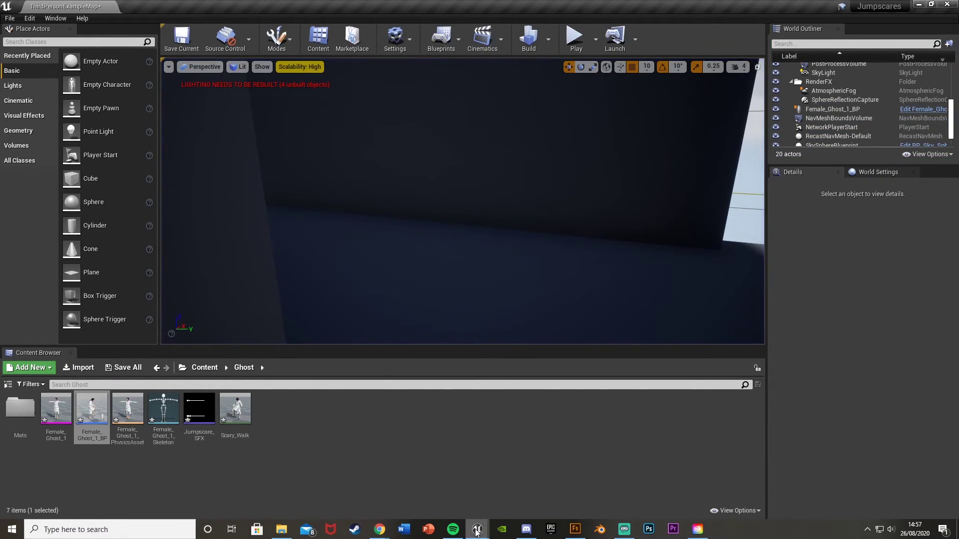
In the Level Blueprint, add a DestroyActor node to the On Success output of AI MoveTo, align it beside that node, and compile.
{"action": "mouse_move", "coordinate": [477, 531]}
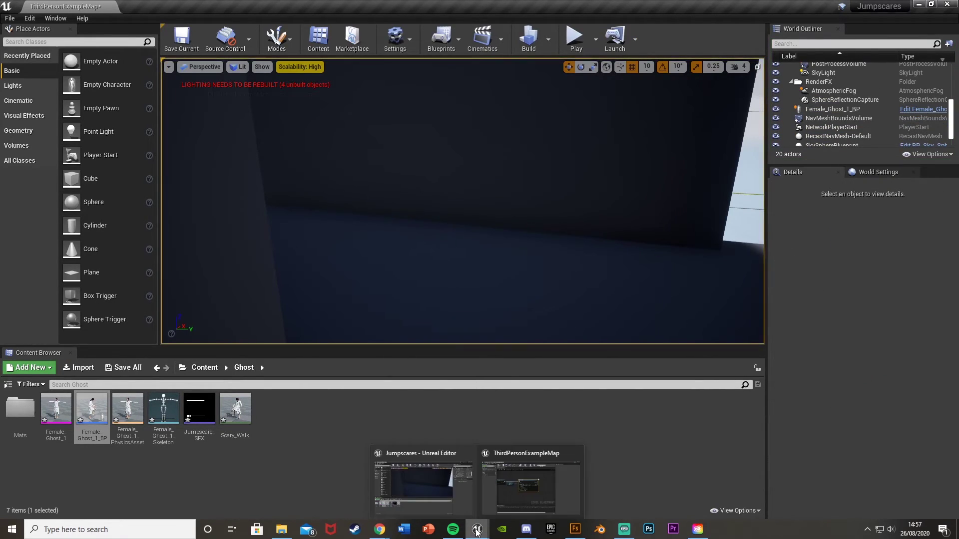
{"action": "left_click", "coordinate": [512, 488]}
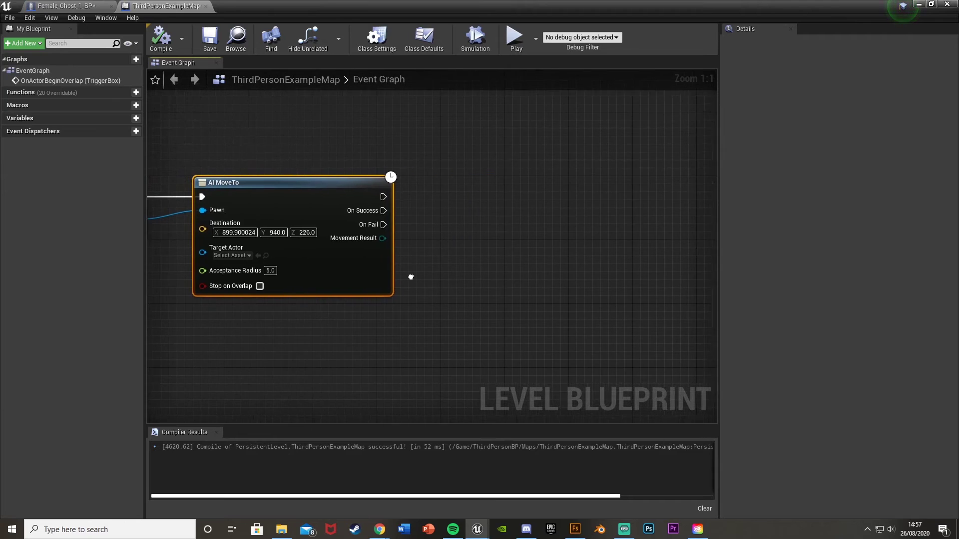
{"action": "scroll", "coordinate": [422, 265], "scroll_direction": "down", "scroll_amount": 2}
{"action": "right_click_drag", "start_coordinate": [410, 276], "coordinate": [513, 256]}
{"action": "scroll", "coordinate": [512, 256], "scroll_direction": "up", "scroll_amount": 1}
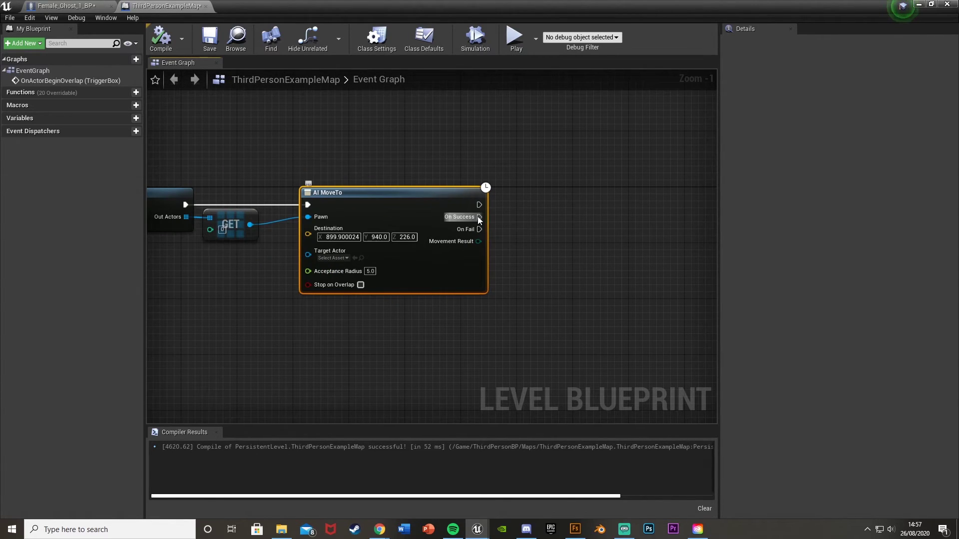
{"action": "left_click_drag", "start_coordinate": [478, 217], "coordinate": [531, 217]}
{"action": "type", "text": "des"}
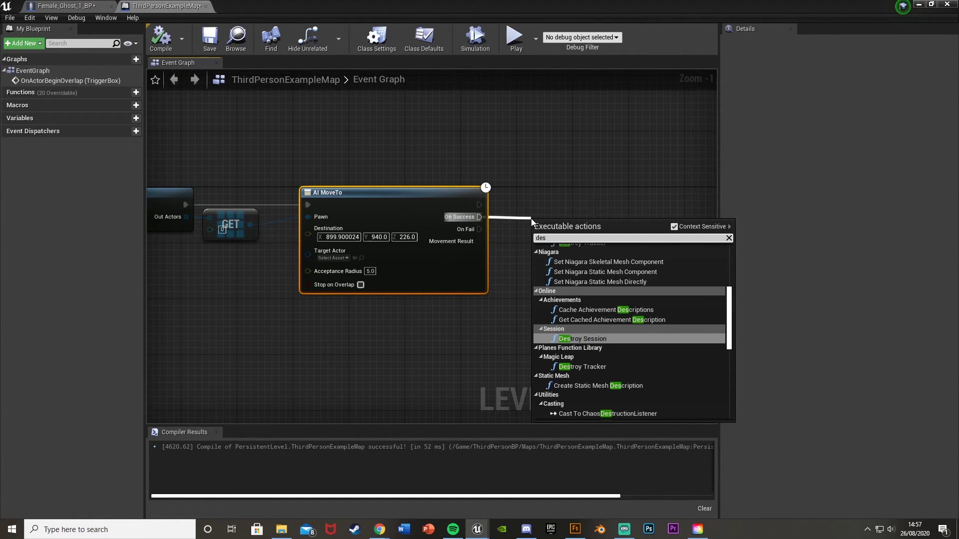
{"action": "type", "text": "troy act"}
{"action": "key", "text": "Return"}
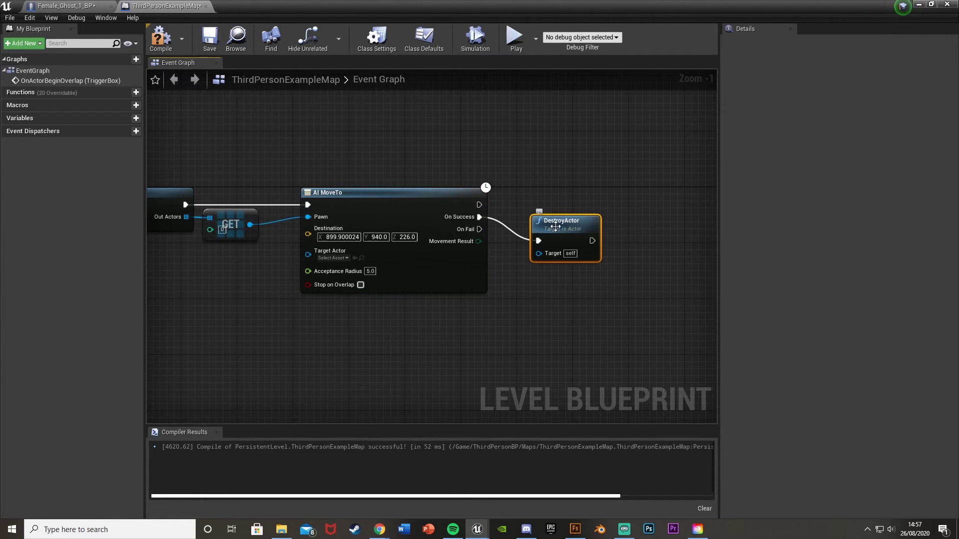
{"action": "left_click_drag", "start_coordinate": [555, 227], "coordinate": [541, 206]}
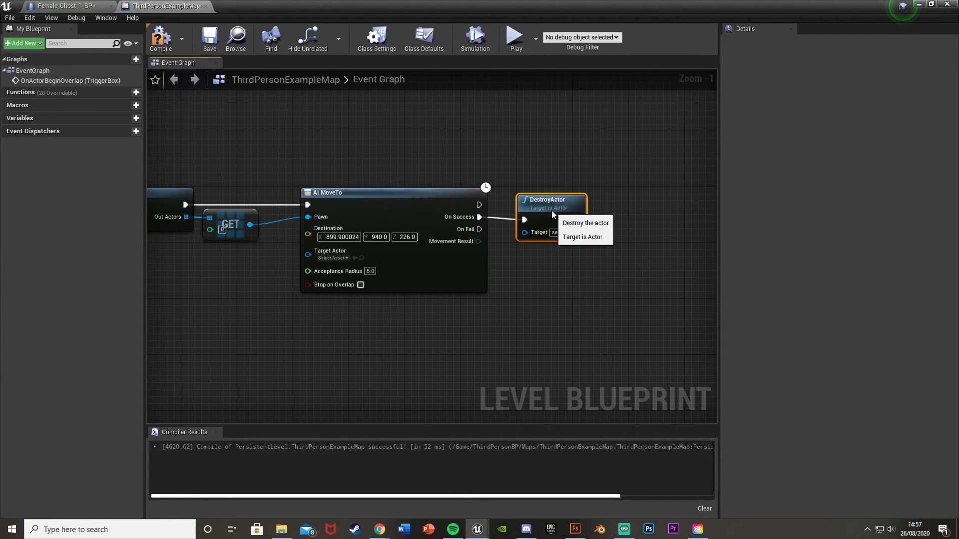
{"action": "left_click", "coordinate": [155, 36]}
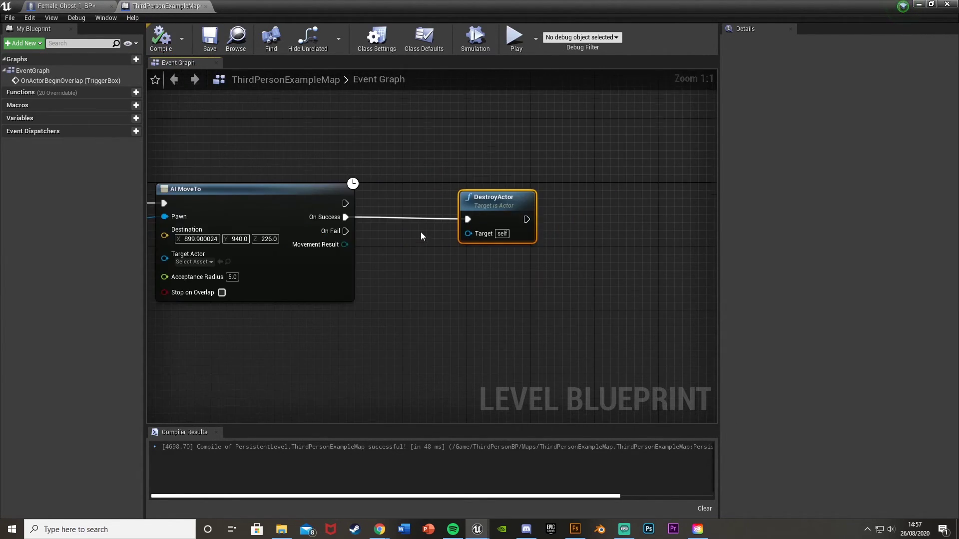
Connect the Get node's output to the DestroyActor target and compile the Level Blueprint.
{"action": "scroll", "coordinate": [421, 232], "scroll_direction": "down", "scroll_amount": 3}
{"action": "right_click_drag", "start_coordinate": [405, 235], "coordinate": [496, 212]}
{"action": "scroll", "coordinate": [496, 211], "scroll_direction": "up", "scroll_amount": 1}
{"action": "left_click_drag", "start_coordinate": [283, 203], "coordinate": [535, 187]}
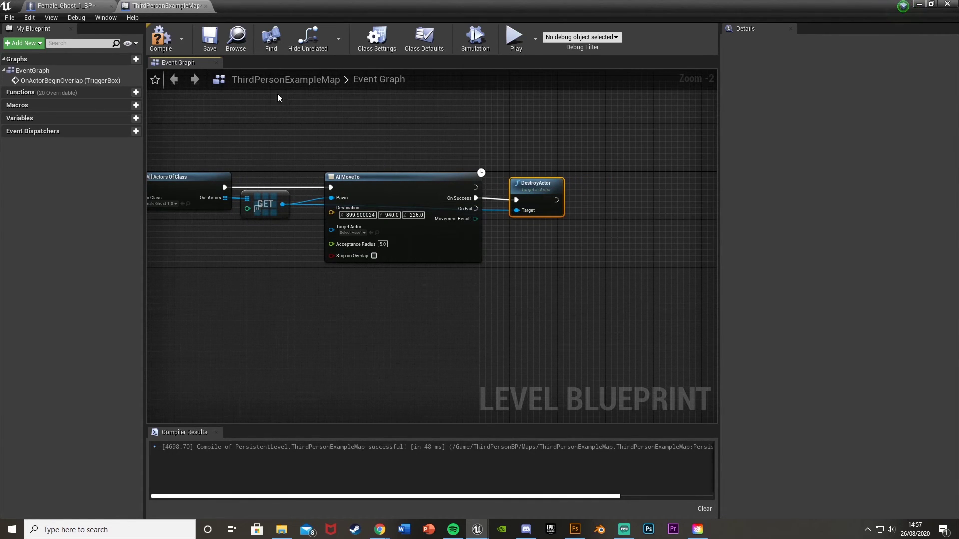
{"action": "left_click", "coordinate": [161, 37]}
Return to the level editor and play the level, walking through the corridor and looking around to test the ghost's removal.
{"action": "left_click", "coordinate": [919, 4]}
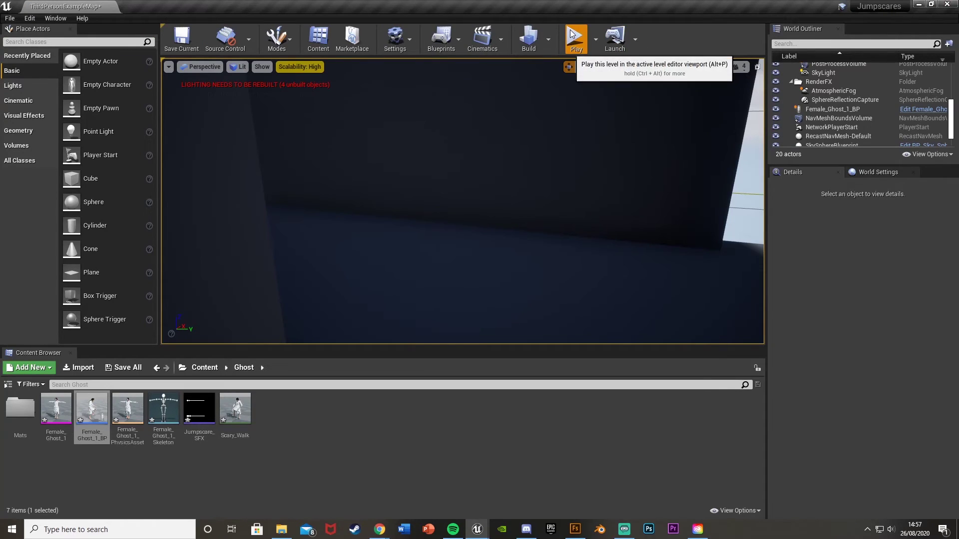
{"action": "left_click", "coordinate": [572, 30]}
{"action": "key", "text": "w"}
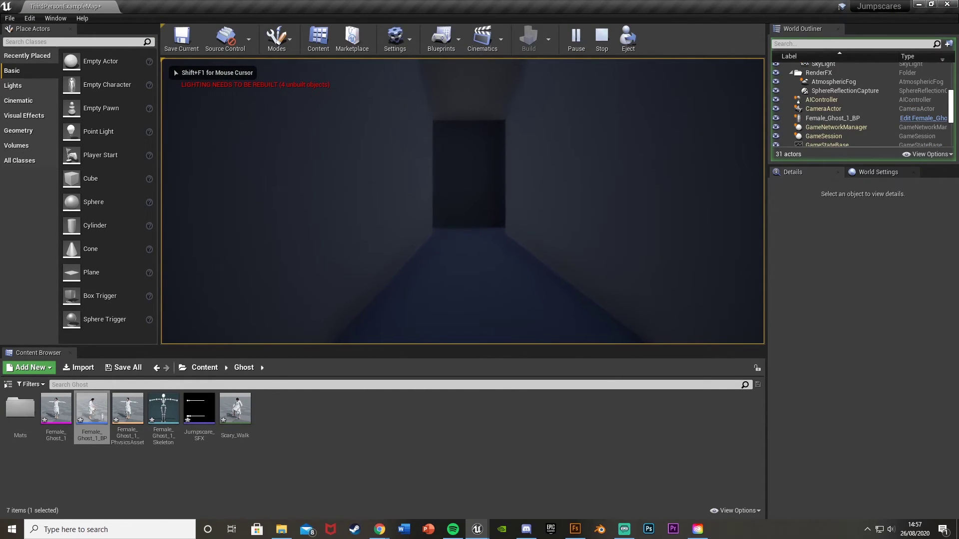
{"action": "key", "text": "w"}
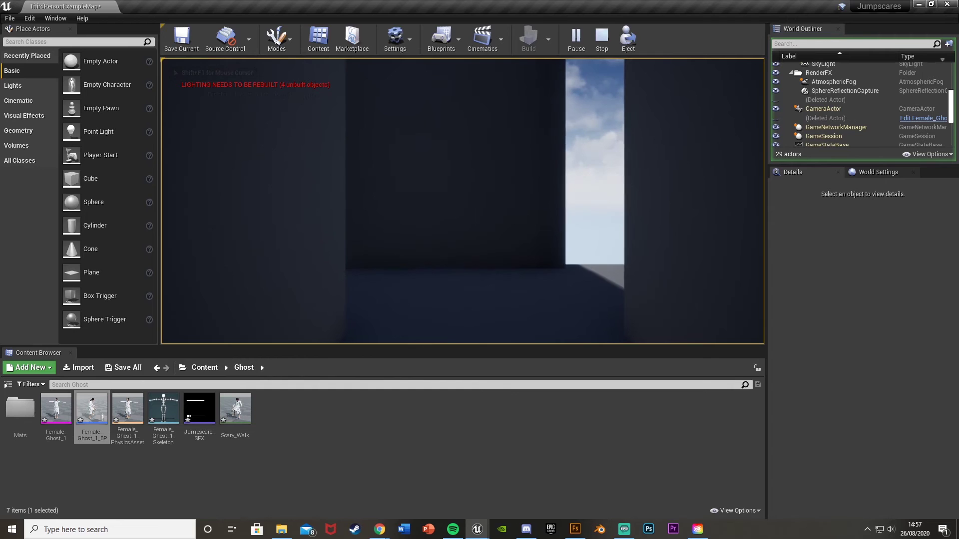
{"action": "key", "text": "w"}
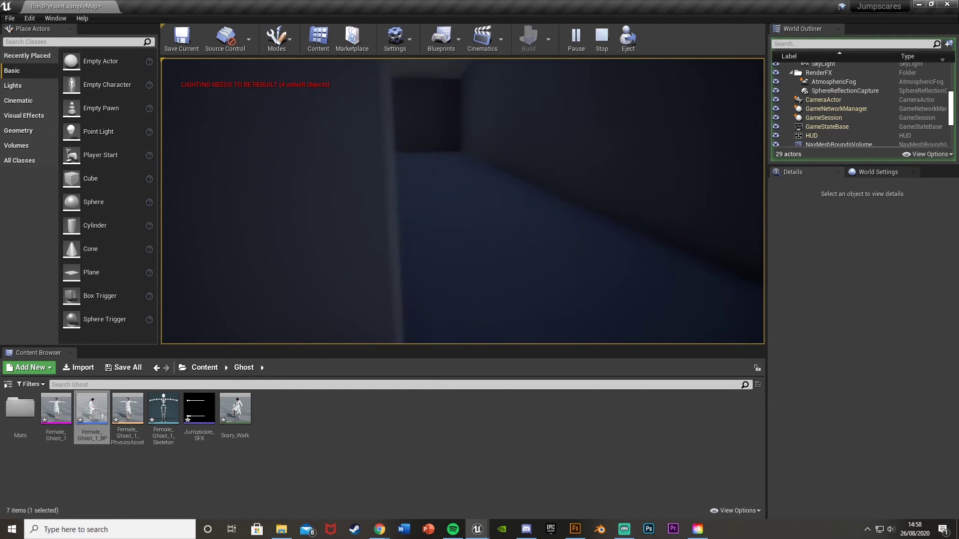
{"action": "key", "text": "w"}
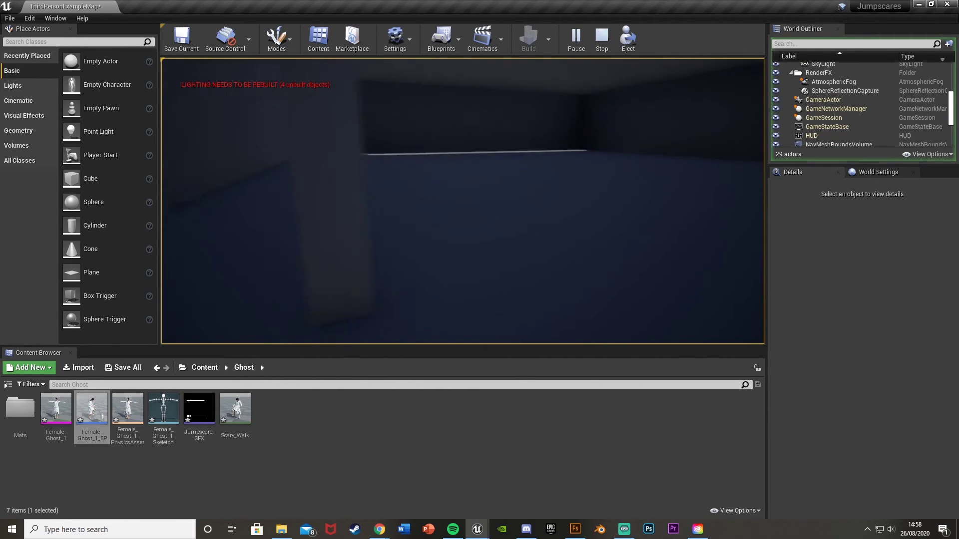
{"action": "key", "text": "w"}
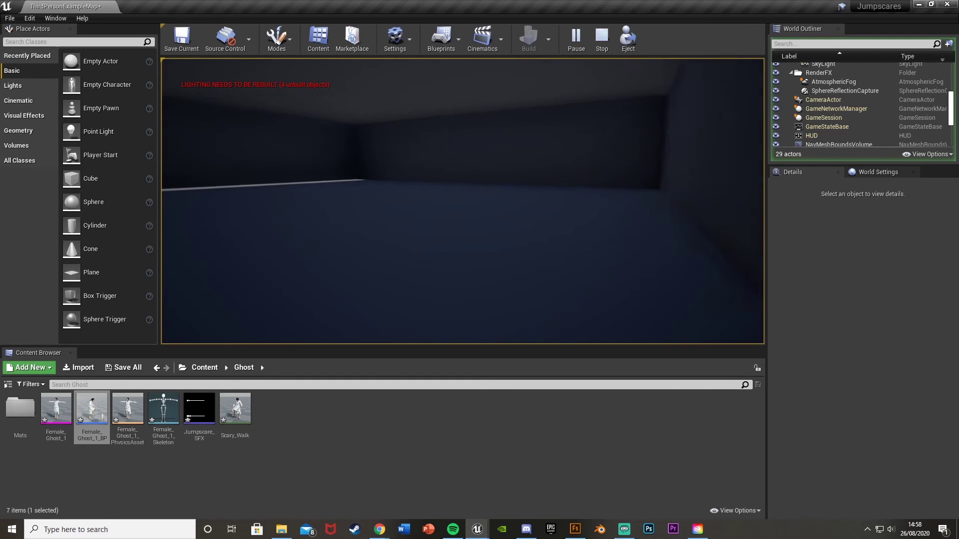
{"action": "key", "text": "Escape"}
Replay the level, walk through the trigger to the corridor's end and look back, ending the session.
{"action": "left_click", "coordinate": [572, 46]}
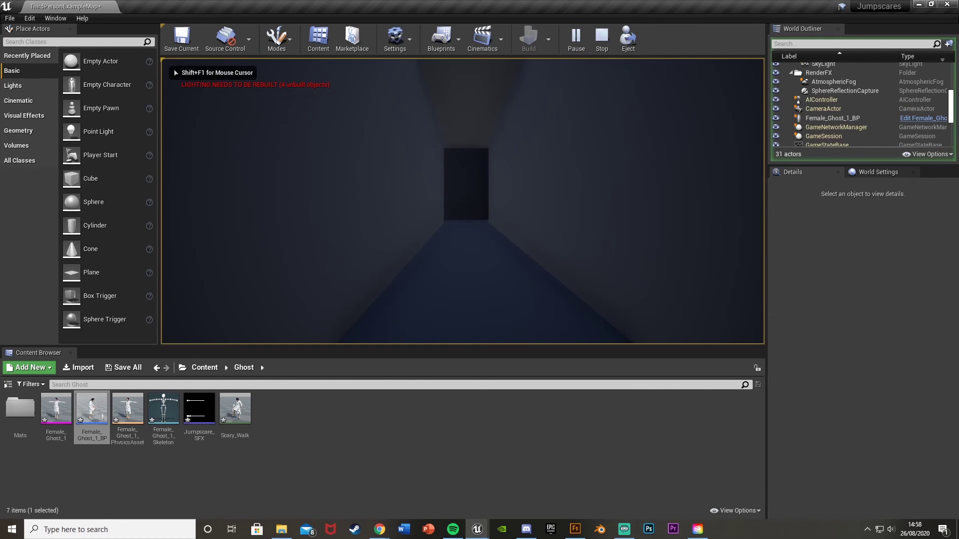
{"action": "key", "text": "w"}
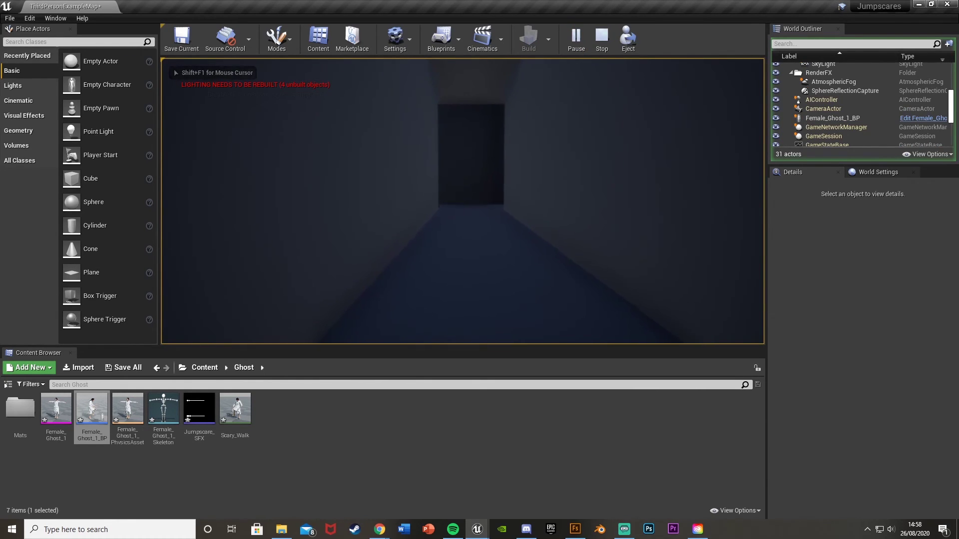
{"action": "key", "text": "w"}
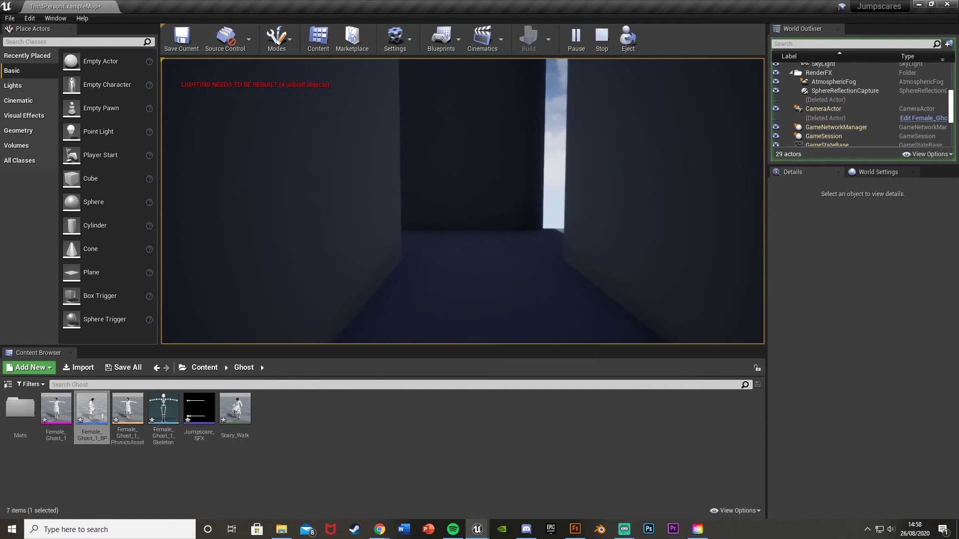
{"action": "key", "text": "w"}
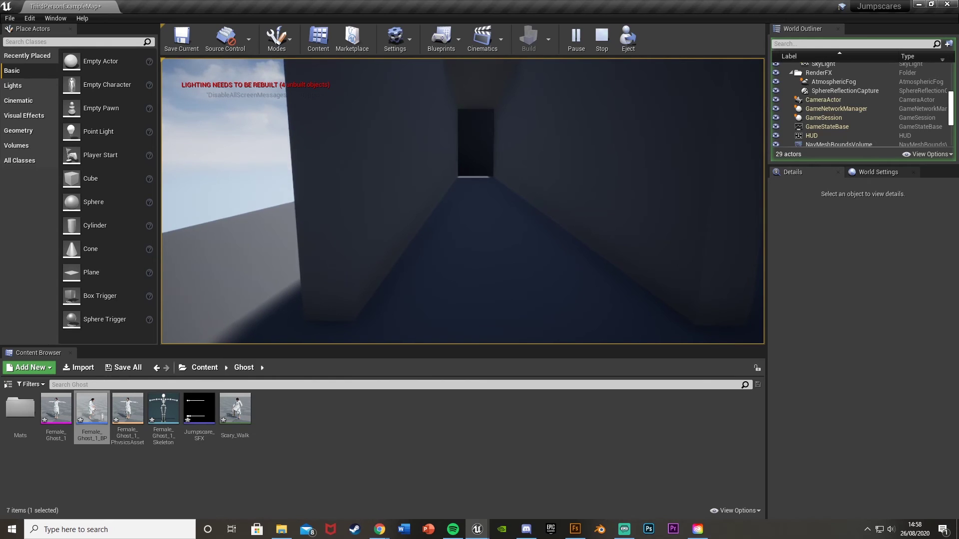
{"action": "key", "text": "Escape"}
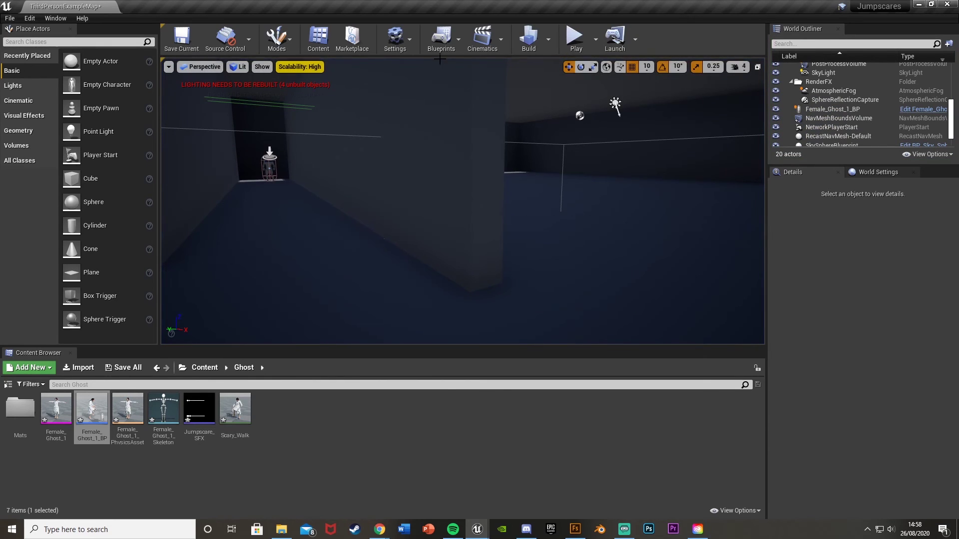
Run another play test, approaching the trigger slowly along the corridor and continuing to the far opening, and stop playing.
{"action": "left_click", "coordinate": [575, 38]}
{"action": "left_click", "coordinate": [524, 182]}
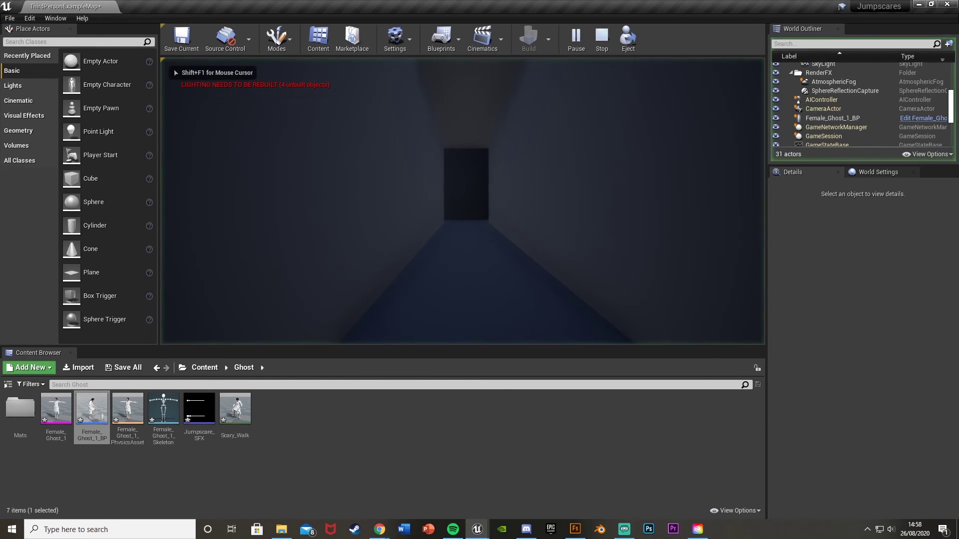
{"action": "key", "text": "w"}
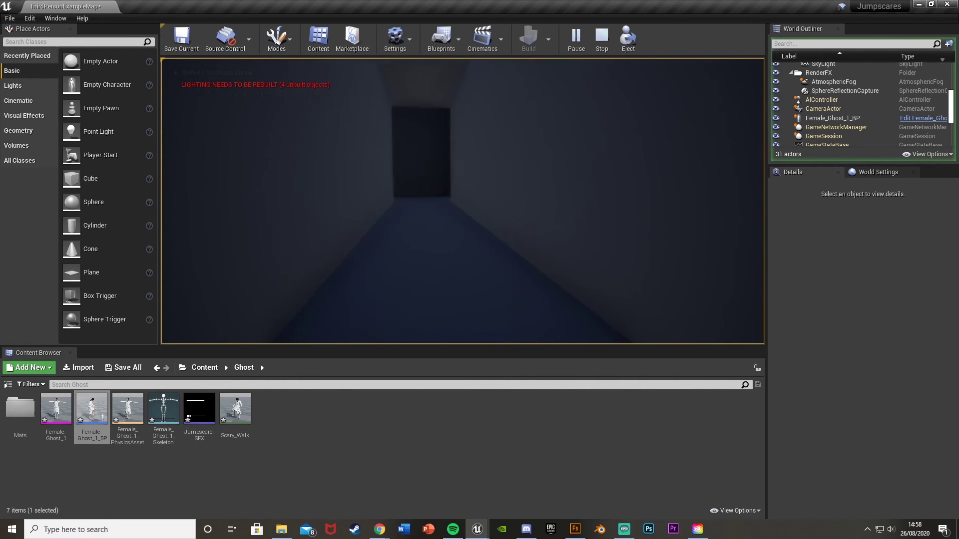
{"action": "key", "text": "a"}
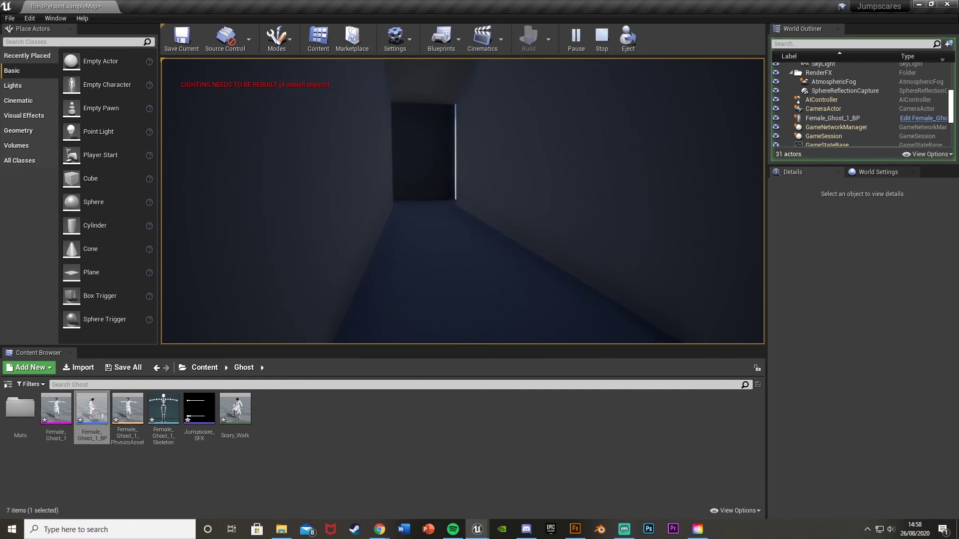
{"action": "key", "text": "w"}
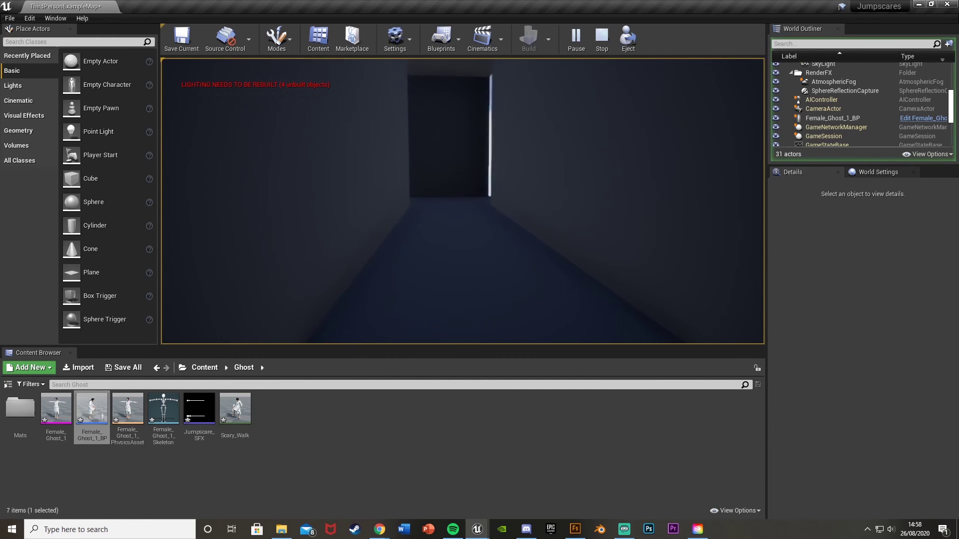
{"action": "key", "text": "w"}
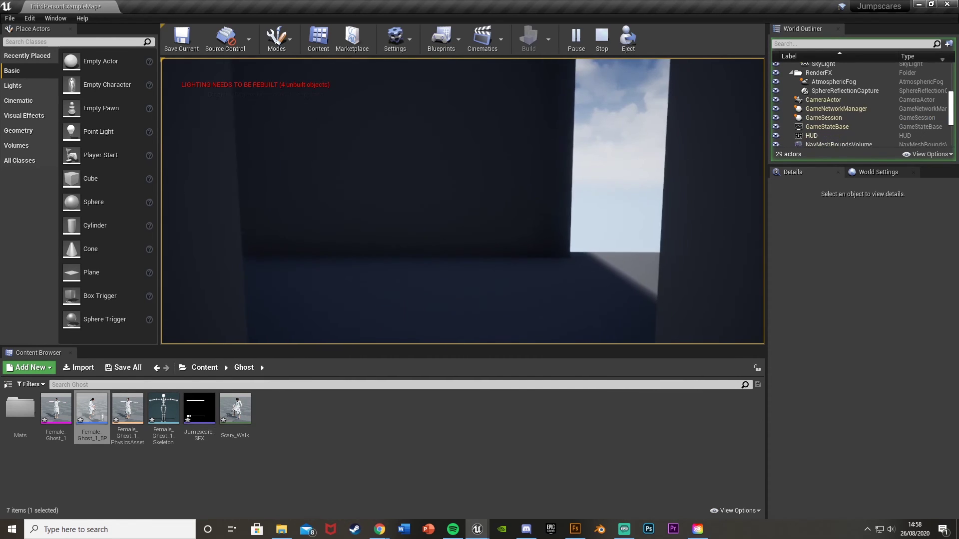
{"action": "key", "text": "w"}
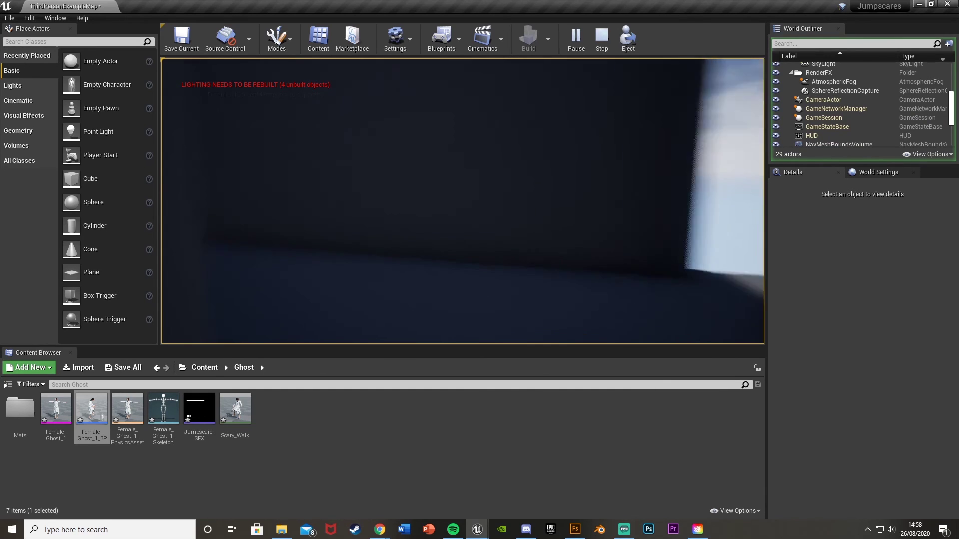
{"action": "key", "text": "Escape"}
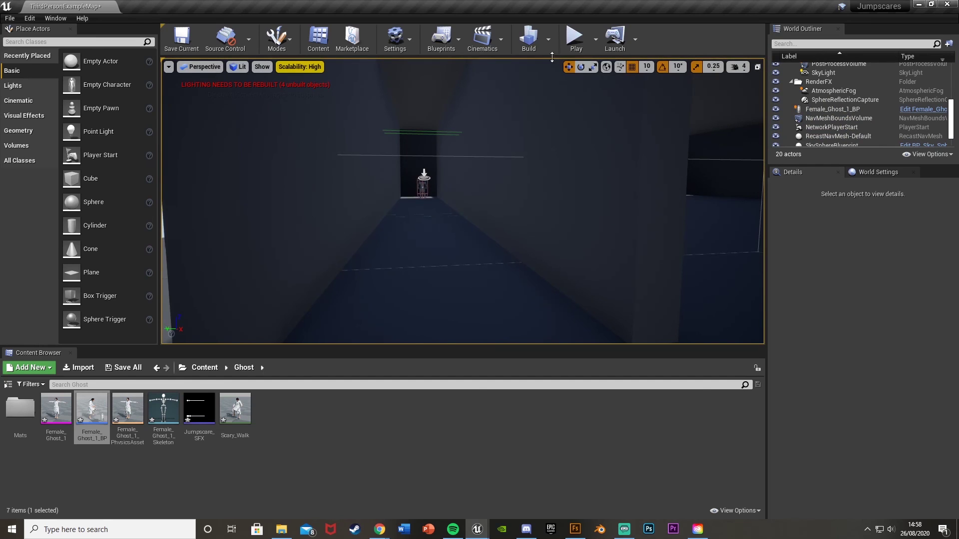
Start one more play session and walk down the corridor toward the trigger.
{"action": "left_click", "coordinate": [574, 37]}
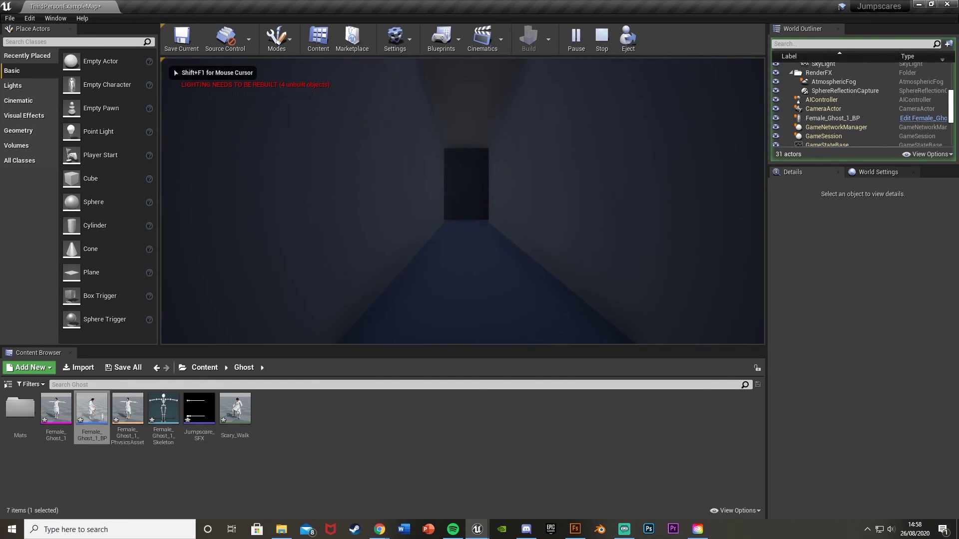
{"action": "key", "text": "w"}
{"action": "key", "text": "w"}
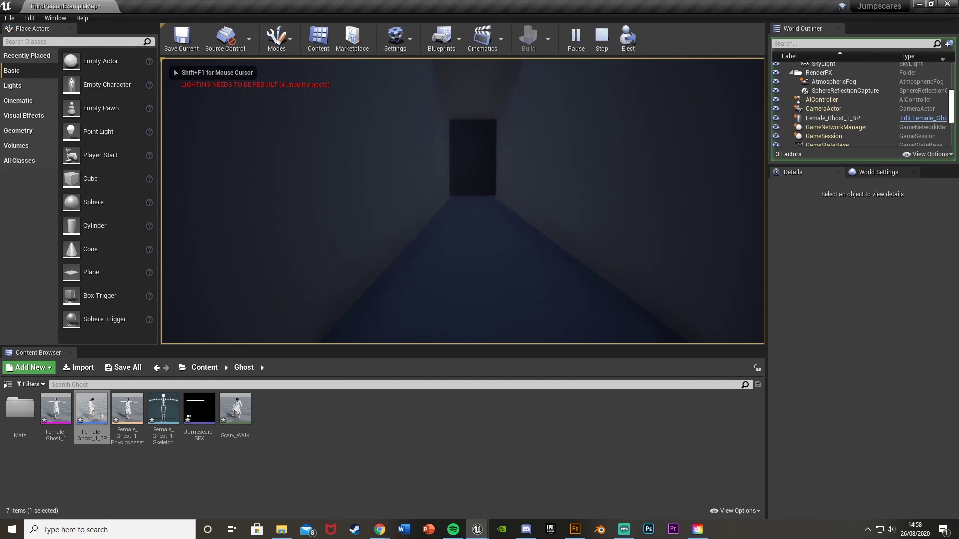